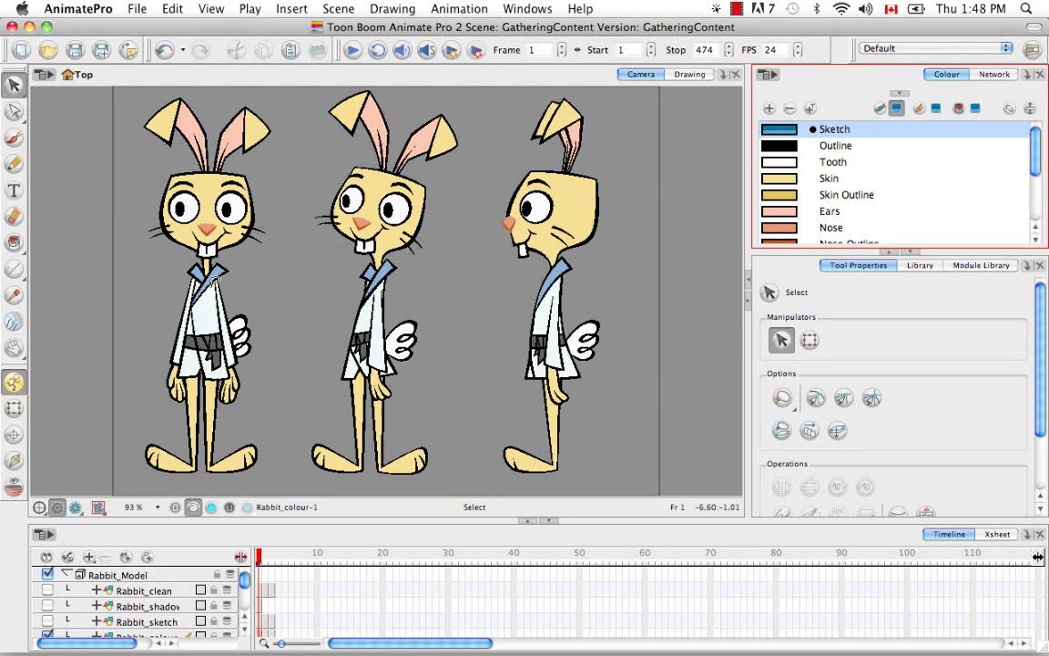
# - Keep the Adobe Flash keyboard shortcut set in Preferences
pyautogui.click(90, 13)
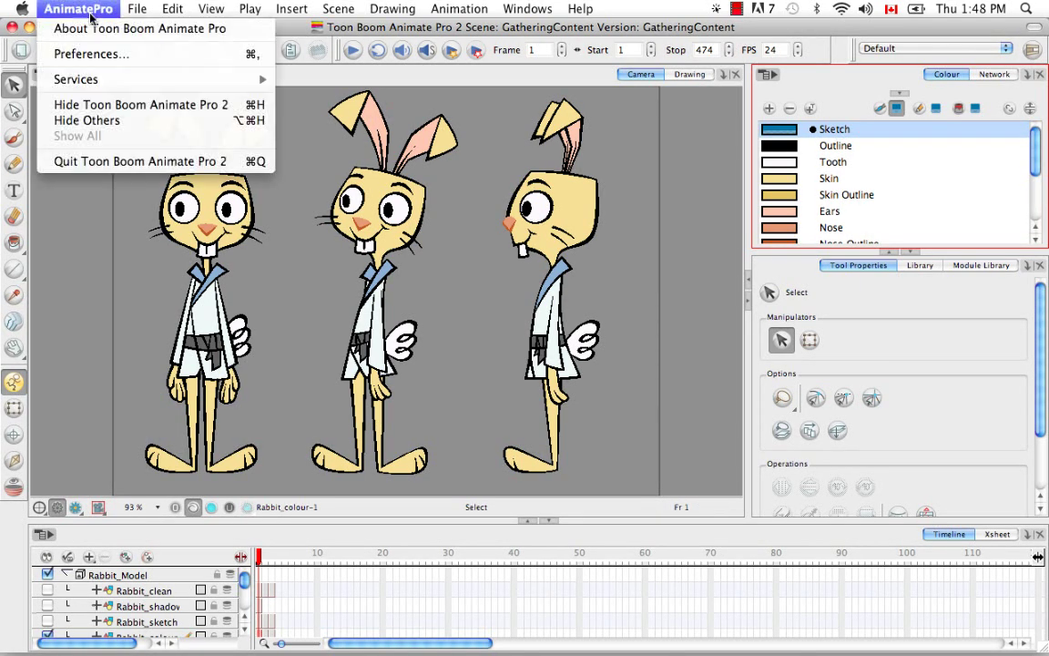
pyautogui.click(143, 60)
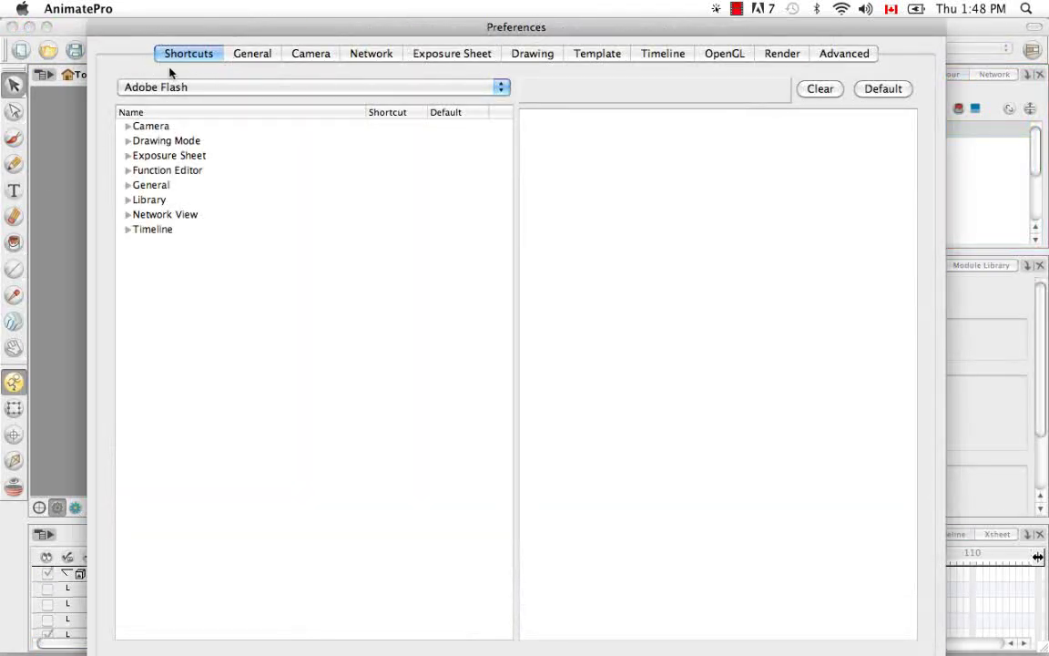
pyautogui.click(500, 88)
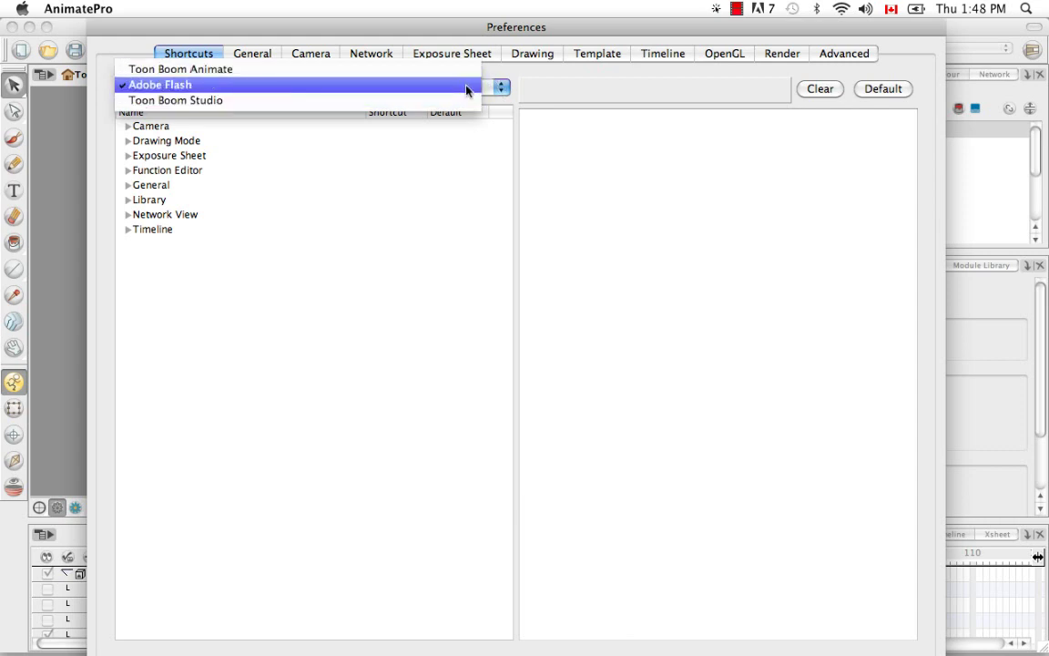
pyautogui.click(467, 90)
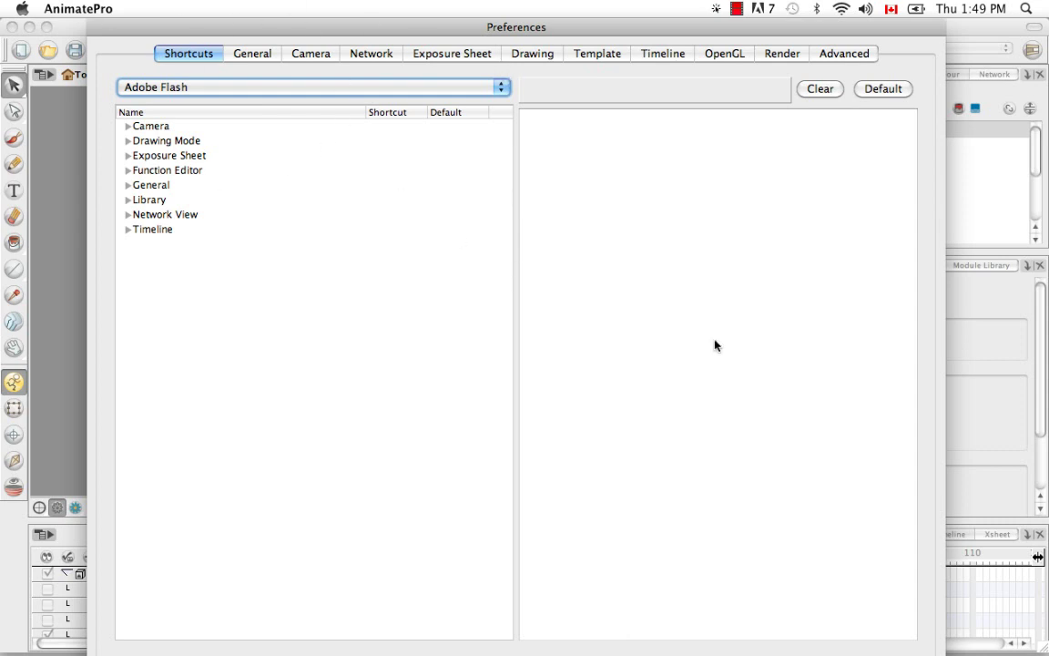
pyautogui.press('Return')
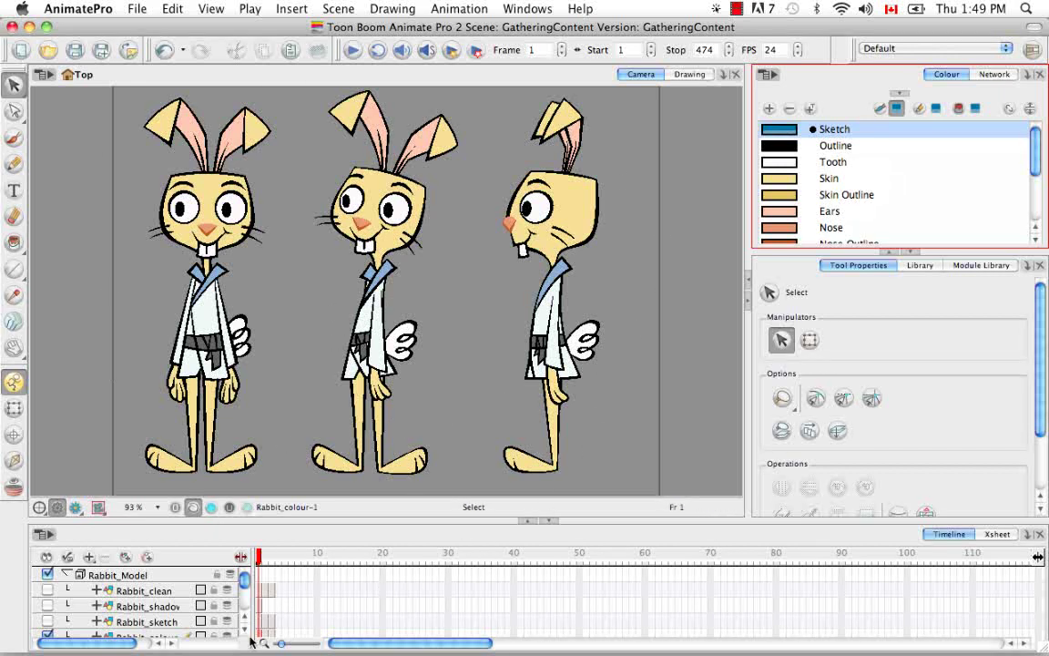
# - Step through the timeline frames to check the later frames
pyautogui.click(235, 574)
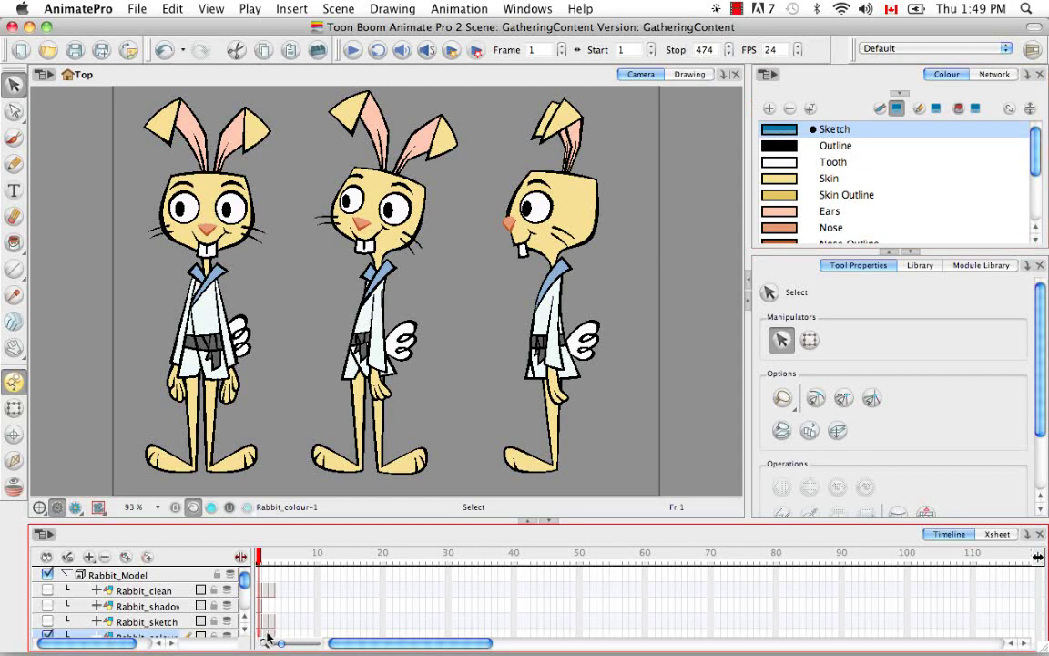
pyautogui.press('.')
pyautogui.press('.')
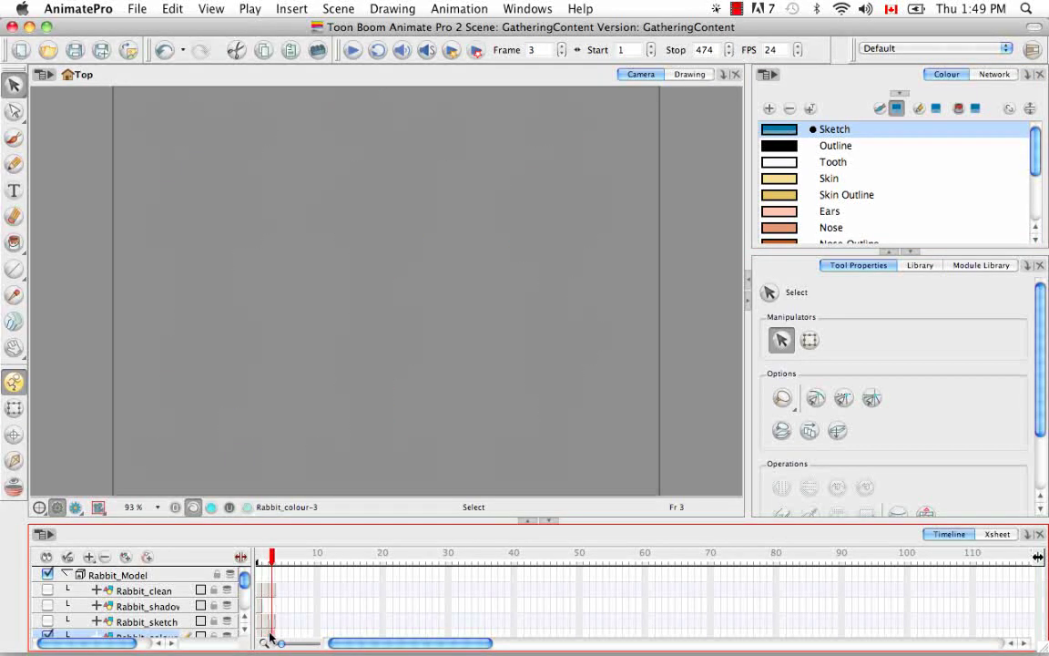
pyautogui.press('BackSpace')
pyautogui.press('BackSpace')
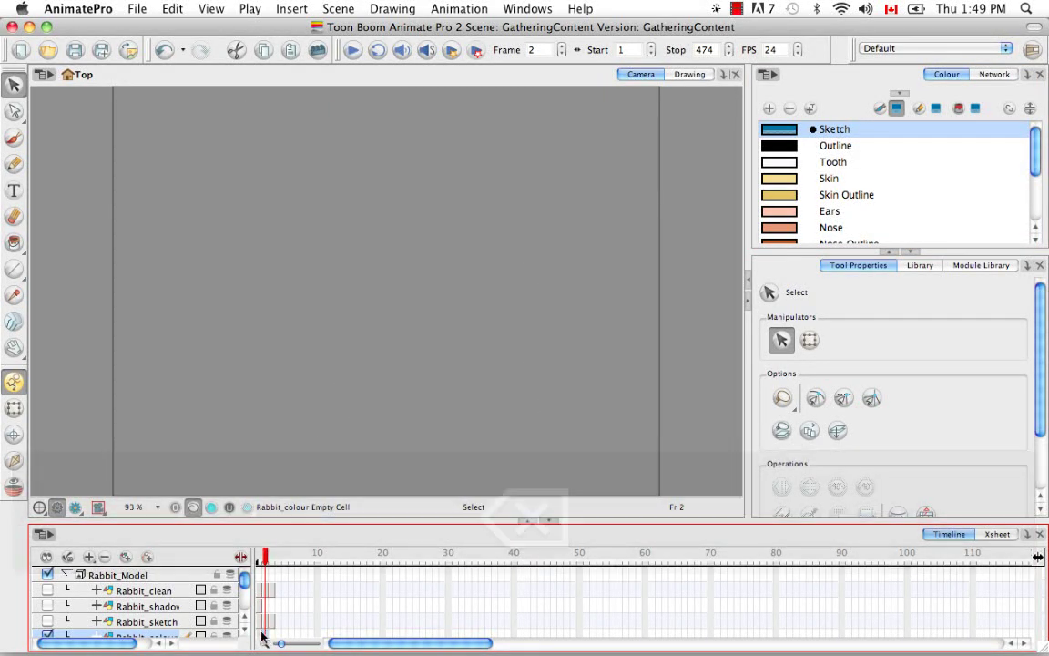
pyautogui.press('BackSpace')
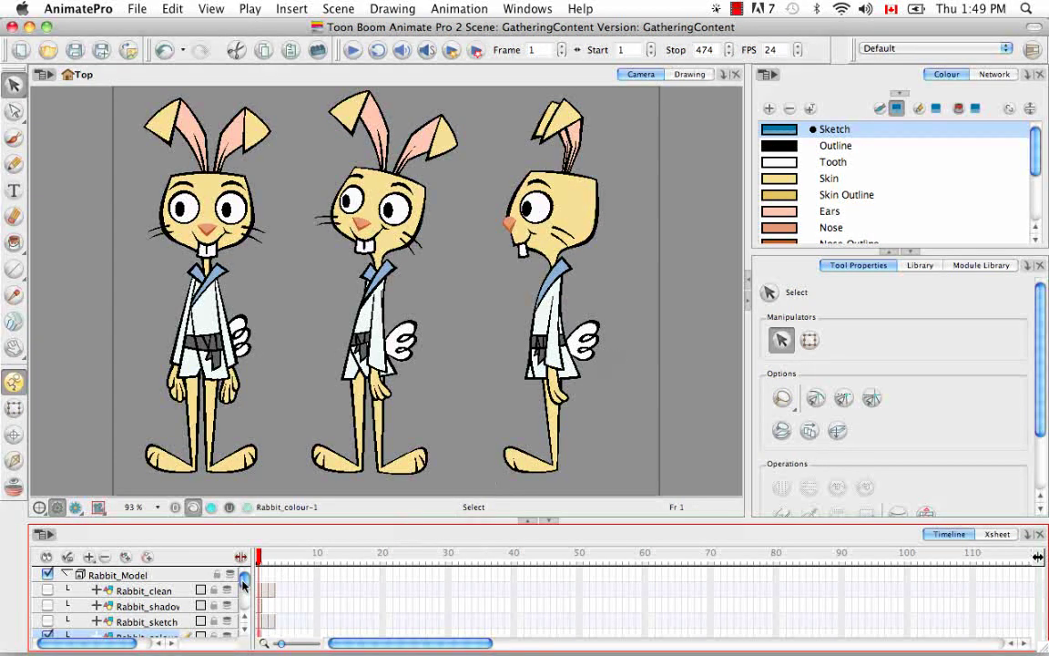
pyautogui.moveTo(243, 584); pyautogui.dragTo(244, 593)
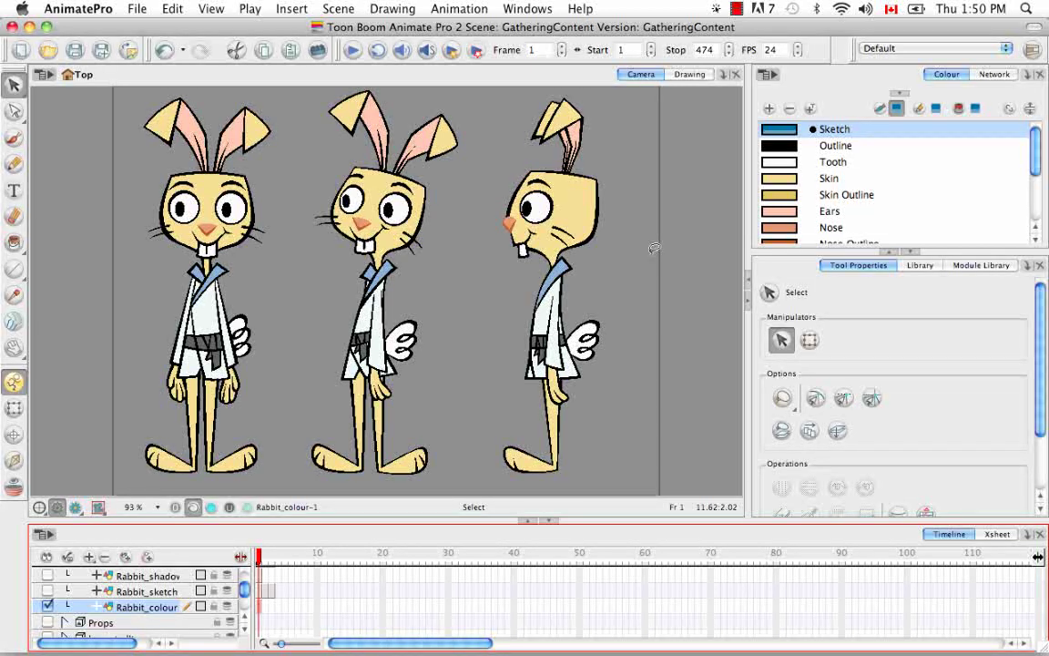
pyautogui.scroll(2, 137, 592)
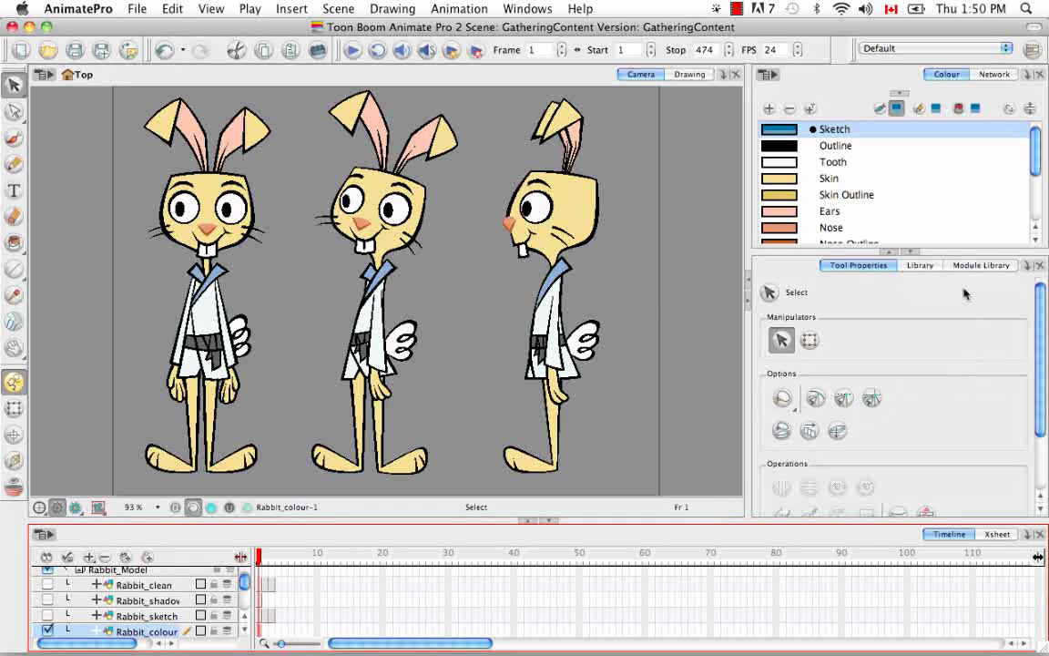
# - Unlock the Animate Pro Library with Right To Modify and add a new folder
pyautogui.click(921, 265)
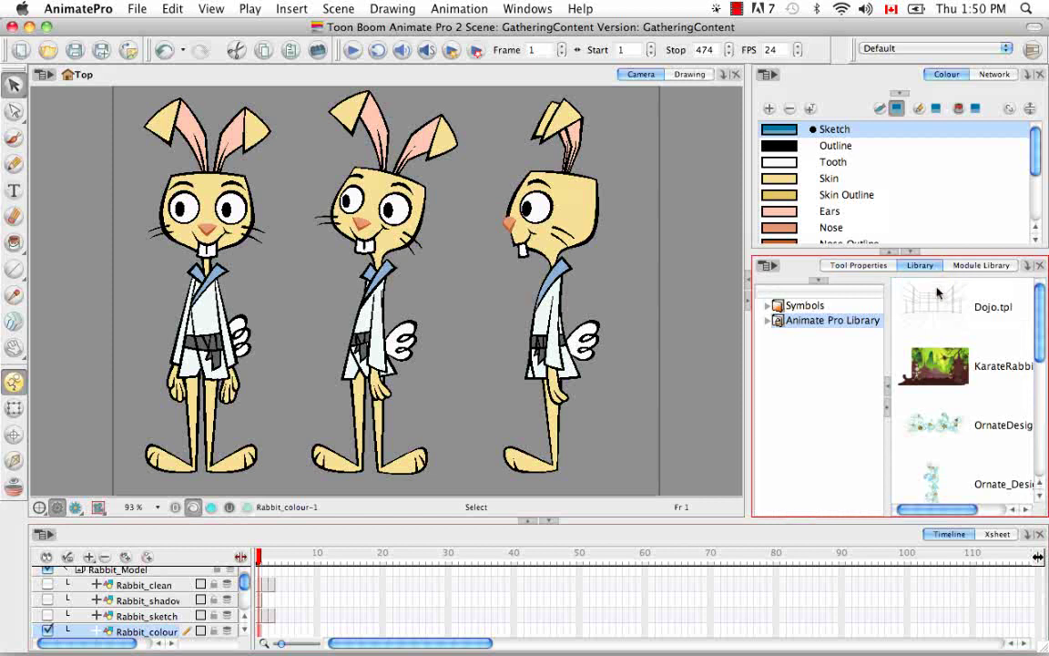
pyautogui.rightClick(815, 326)
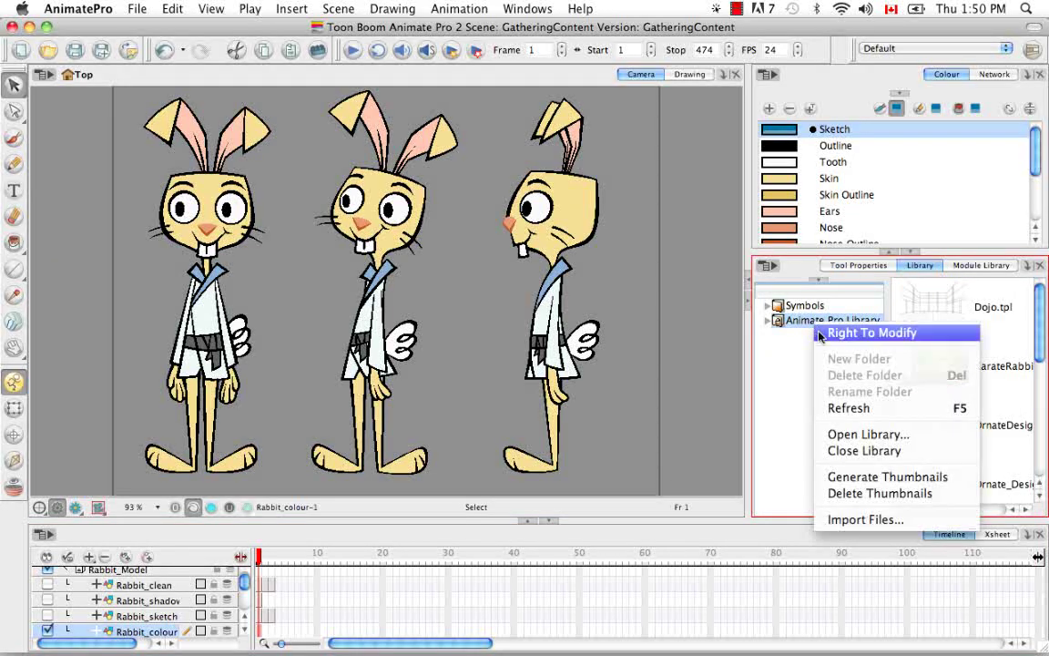
pyautogui.click(820, 335)
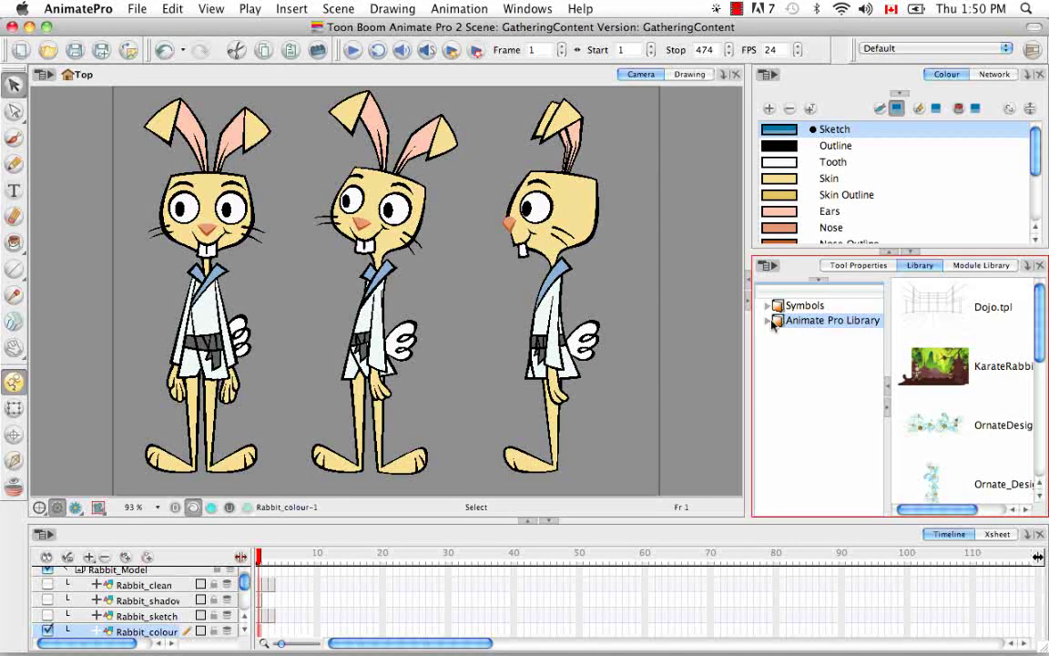
pyautogui.rightClick(777, 324)
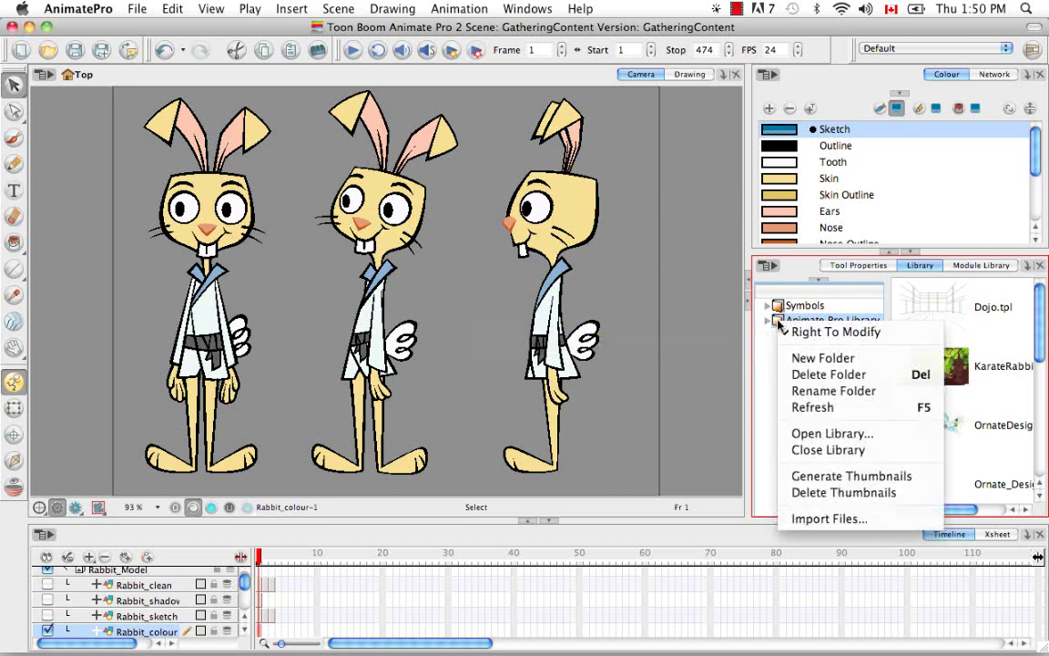
pyautogui.click(814, 357)
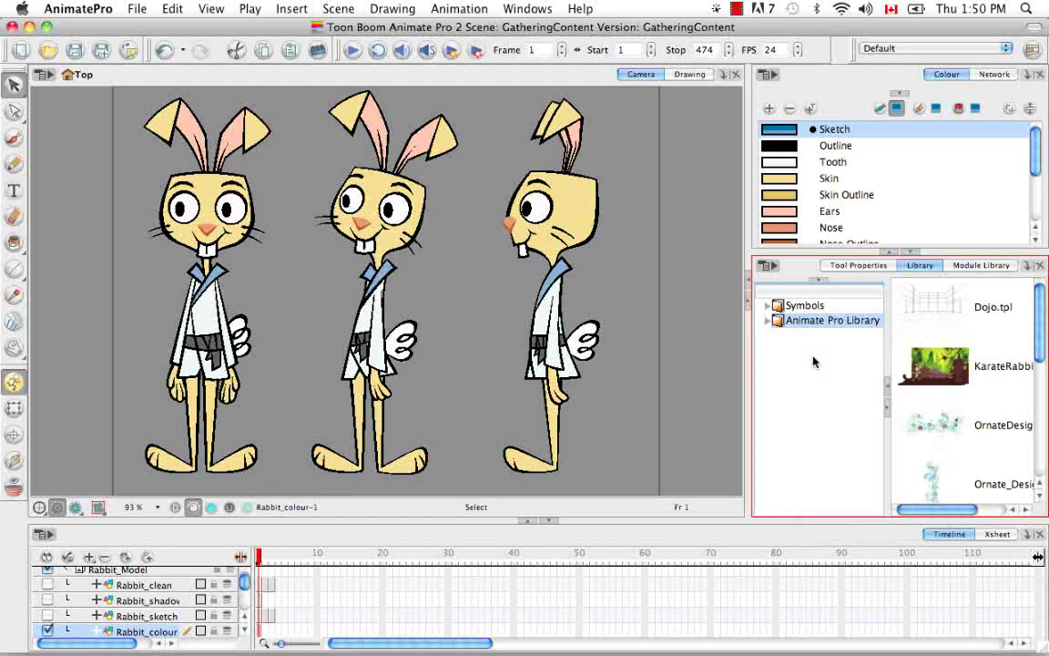
pyautogui.click(770, 322)
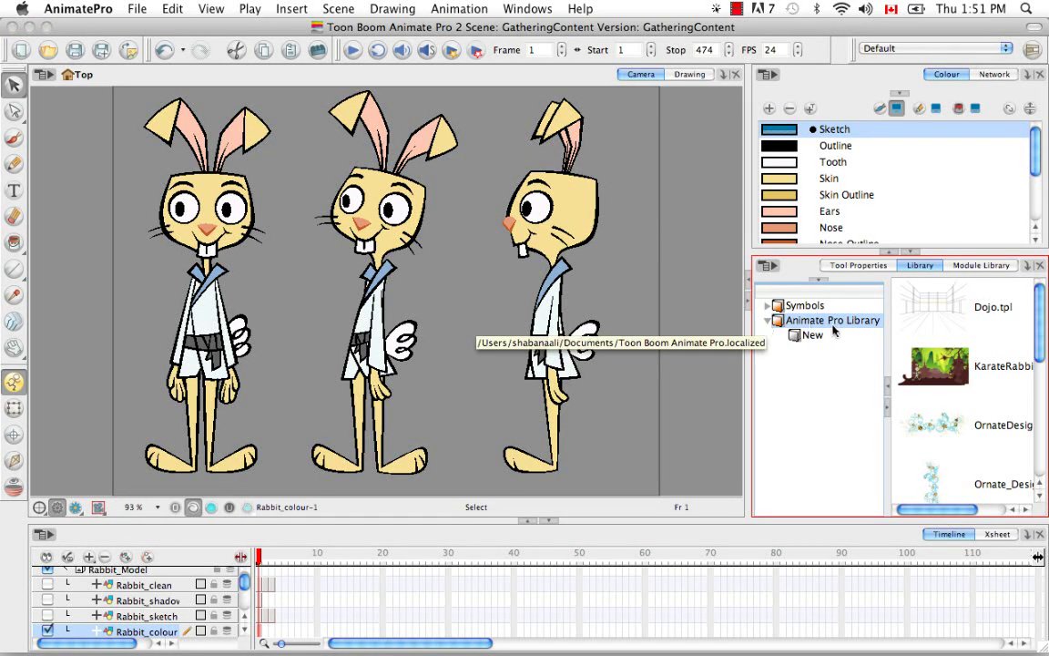
# - Rename the new library folder to KarateRabbit
pyautogui.click(815, 337)
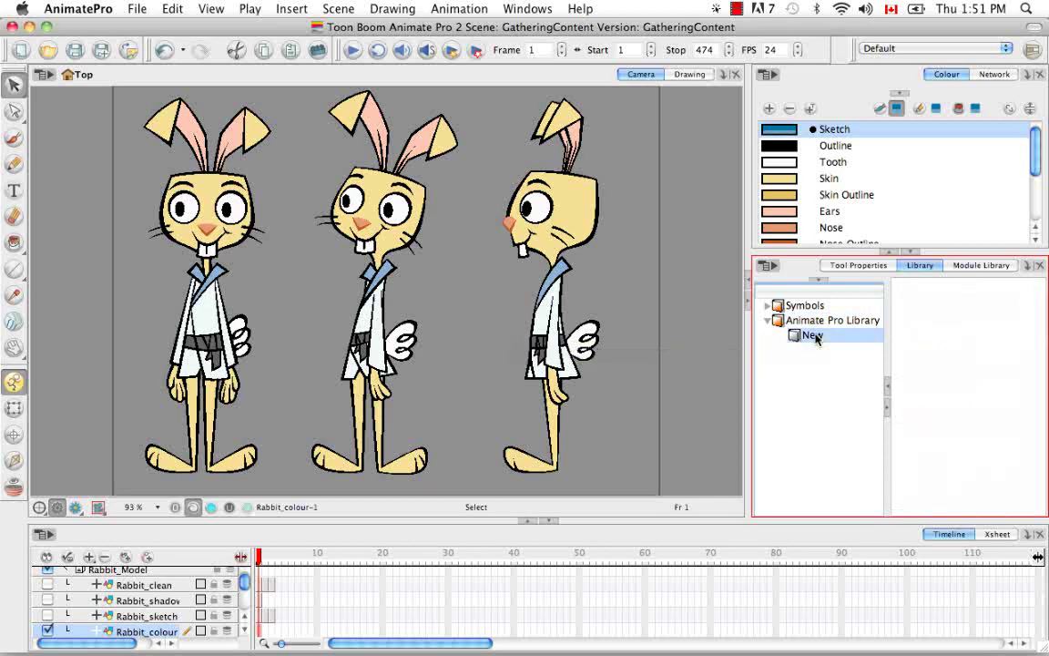
pyautogui.rightClick(816, 339)
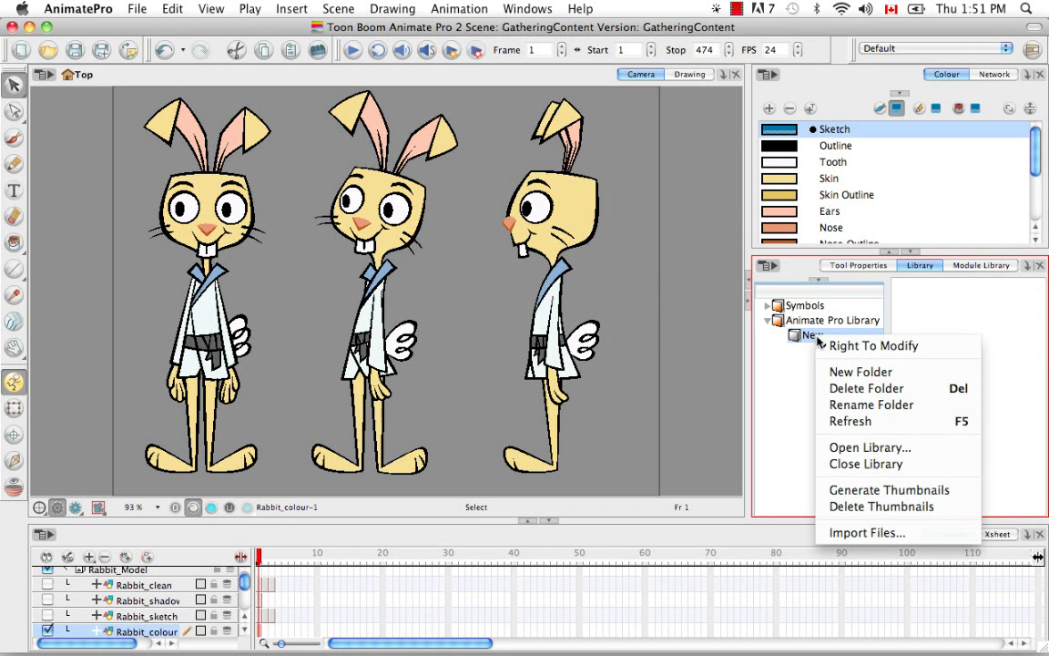
pyautogui.click(856, 404)
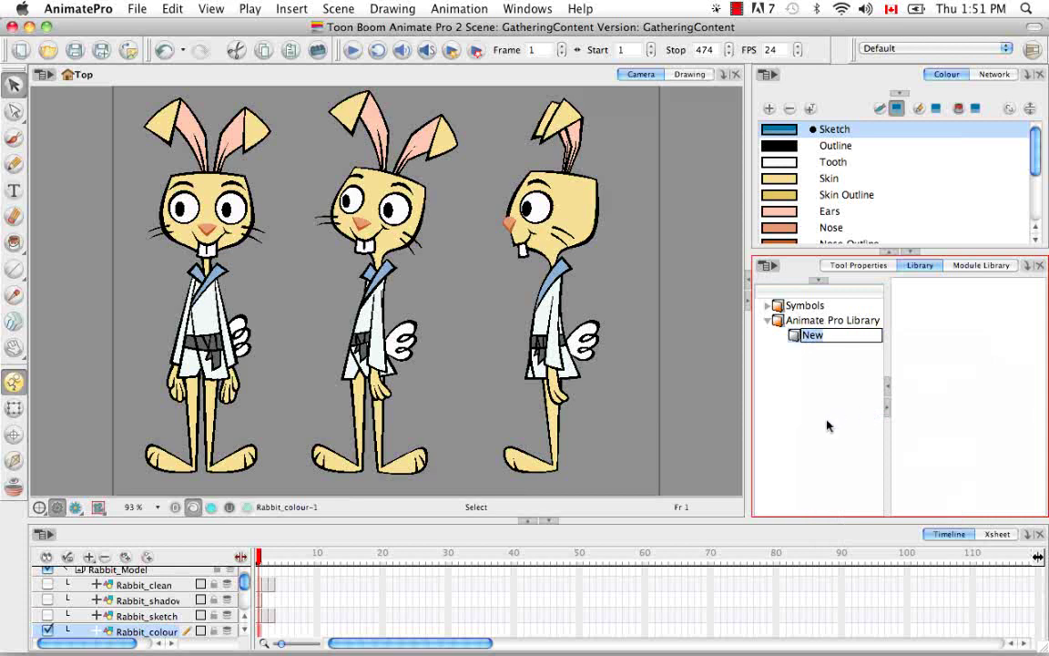
pyautogui.press('BackSpace')
pyautogui.write('KarateRabbit')
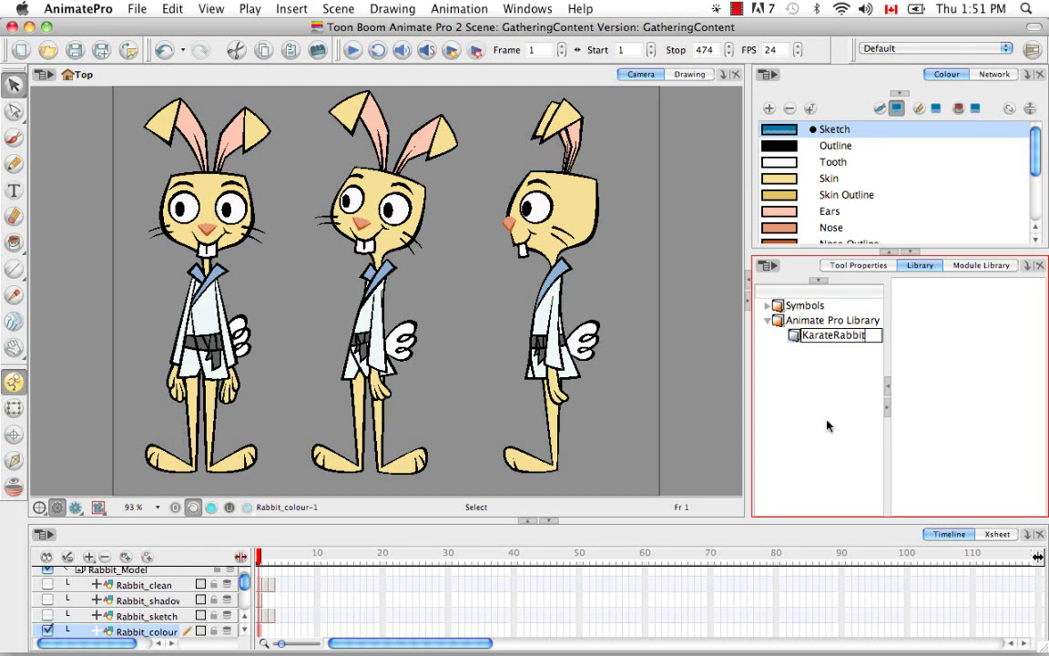
pyautogui.press('Return')
pyautogui.click(828, 425)
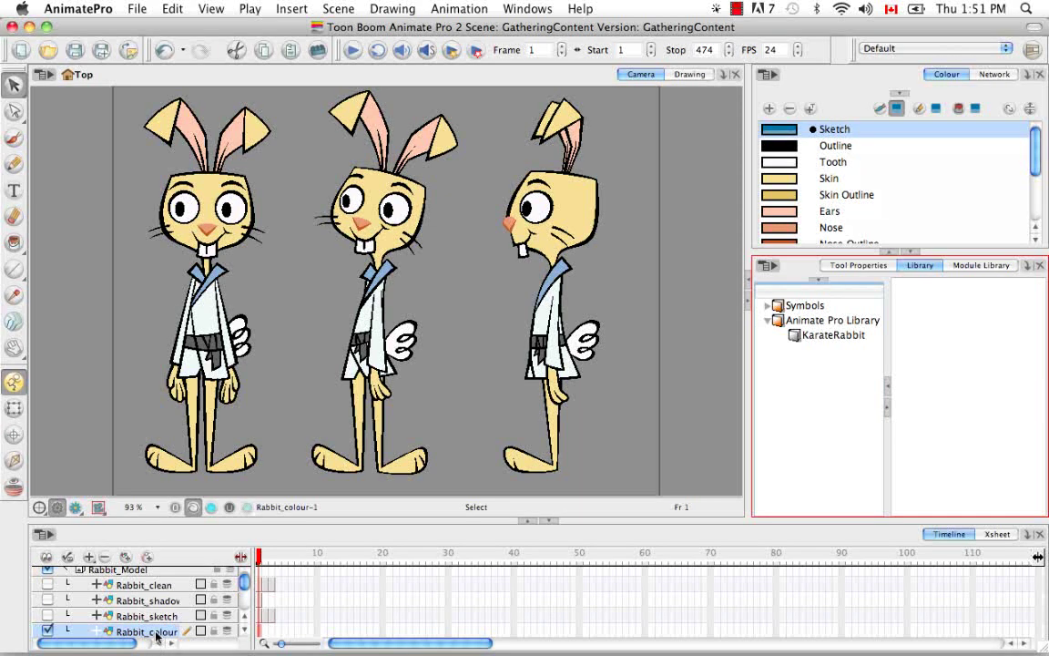
# - Drag the Rabbit_colour layer into the KarateRabbit folder as a template named KarateRabbit.tpl
pyautogui.moveTo(157, 637); pyautogui.dragTo(833, 334)
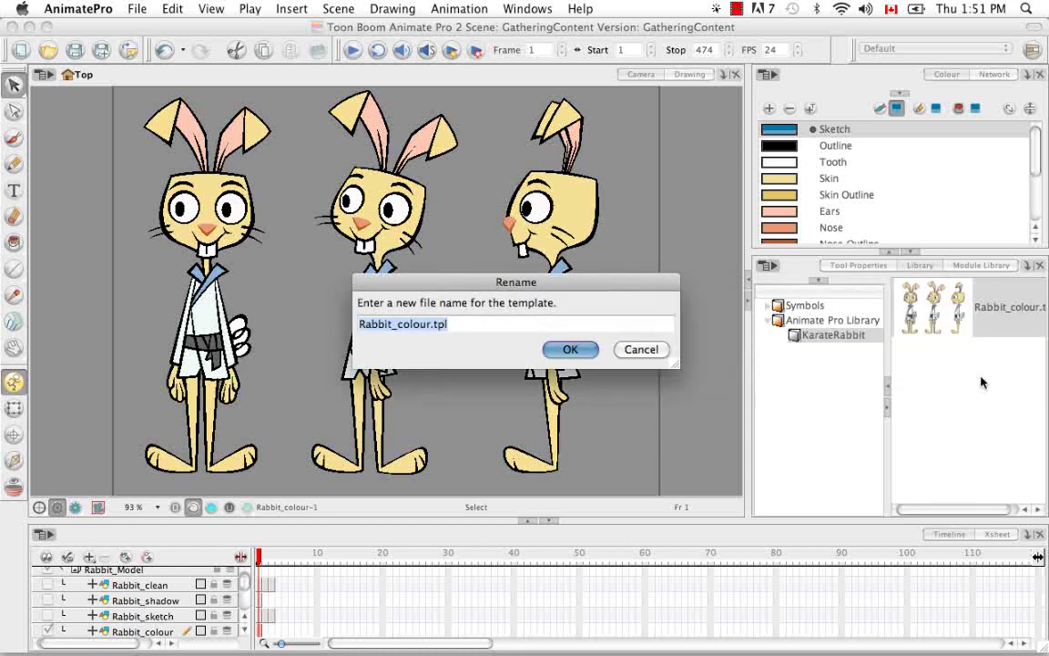
pyautogui.click(434, 325)
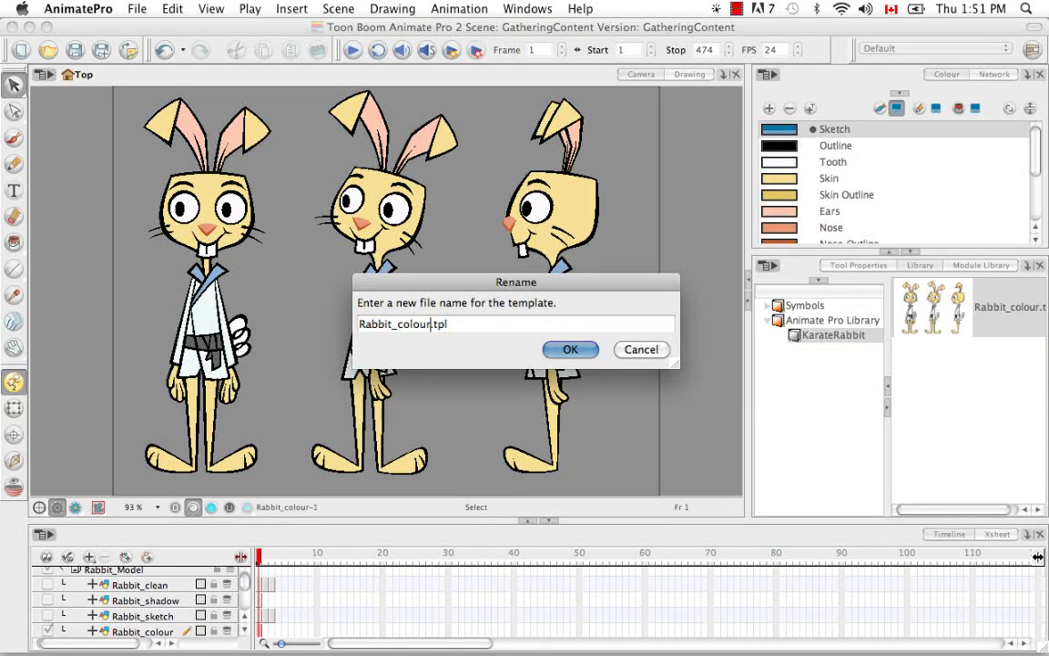
pyautogui.press('BackSpace')
pyautogui.press('BackSpace')
pyautogui.press('BackSpace')
pyautogui.press('BackSpace')
pyautogui.press('BackSpace')
pyautogui.press('BackSpace')
pyautogui.press('BackSpace')
pyautogui.press('BackSpace')
pyautogui.press('BackSpace')
pyautogui.press('BackSpace')
pyautogui.press('BackSpace')
pyautogui.press('BackSpace')
pyautogui.press('BackSpace')
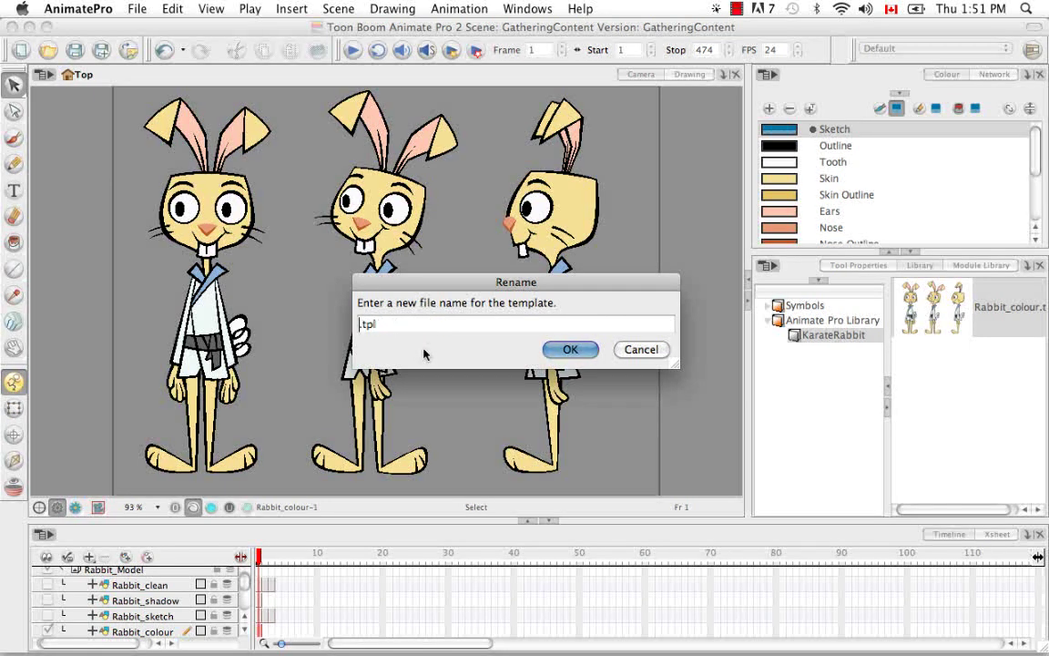
pyautogui.write('KarateRabbit')
pyautogui.click(570, 350)
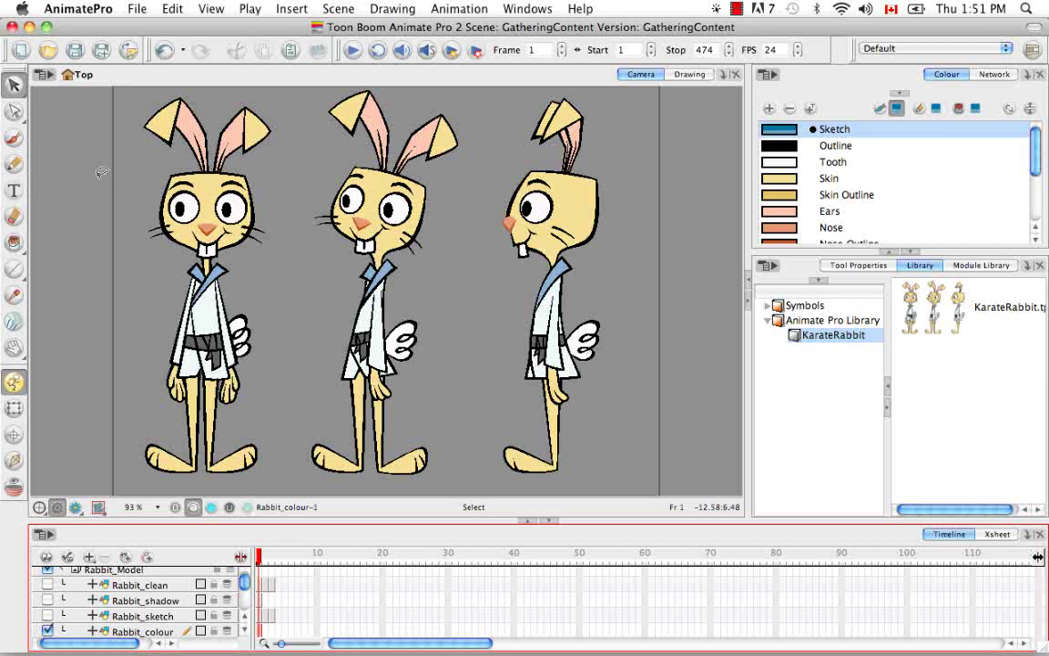
# - Create a new scene named KarateRabbit, saving the previous scene's changes
pyautogui.click(20, 51)
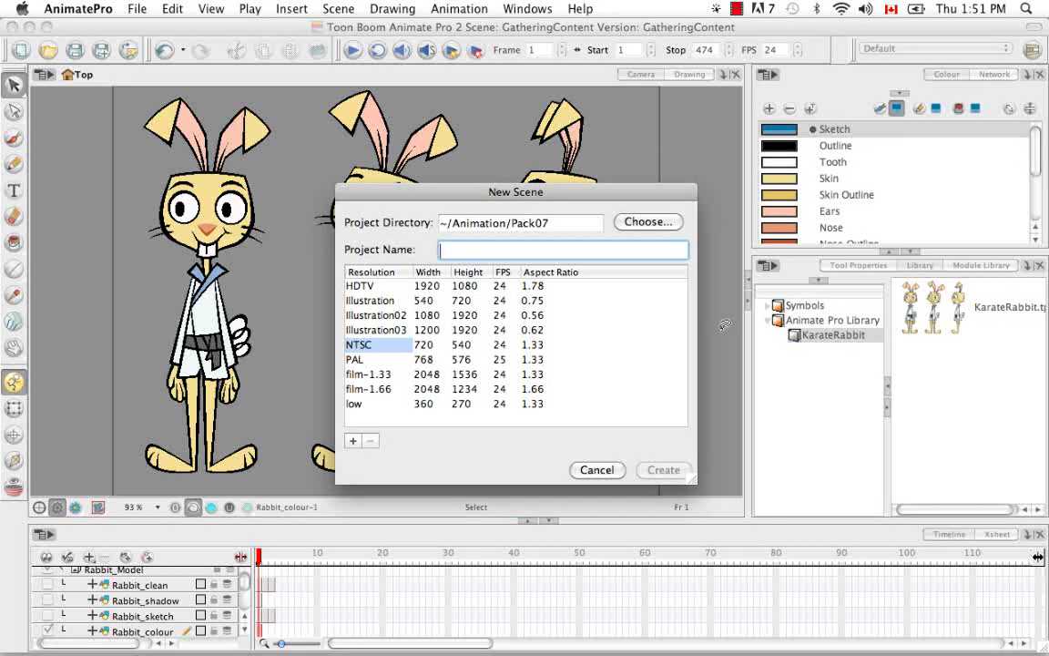
pyautogui.write('Kara')
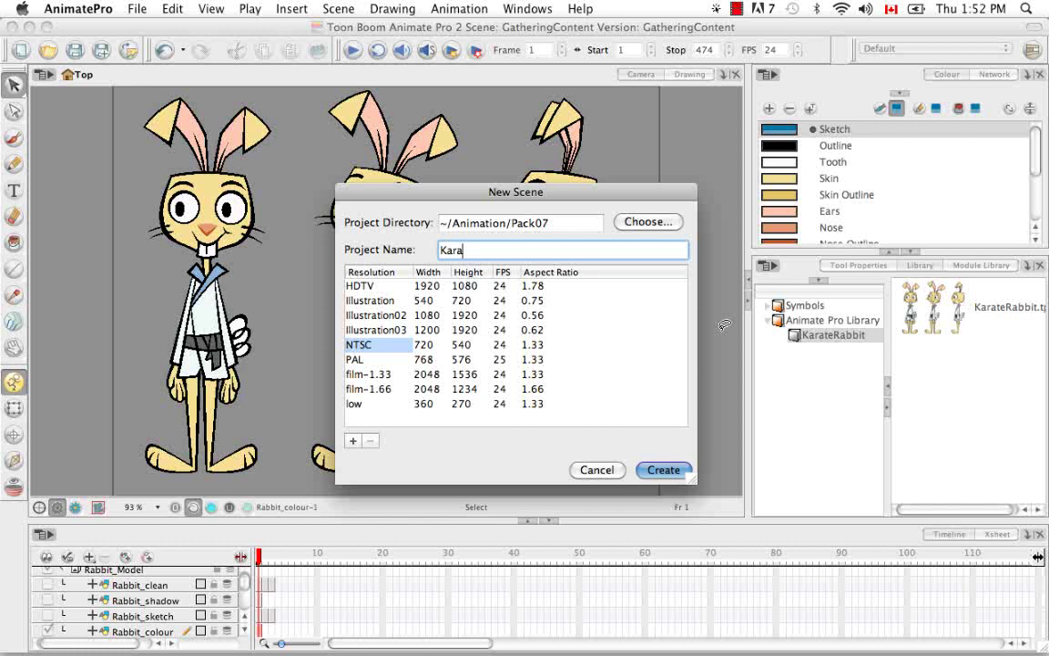
pyautogui.write('teRabbit')
pyautogui.click(662, 471)
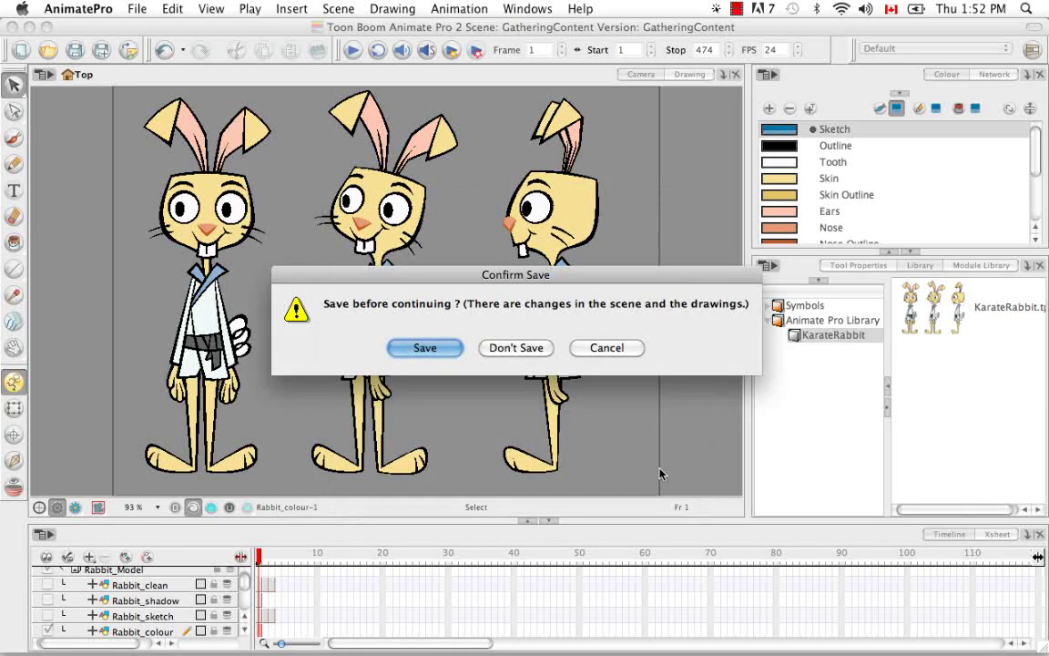
pyautogui.click(422, 351)
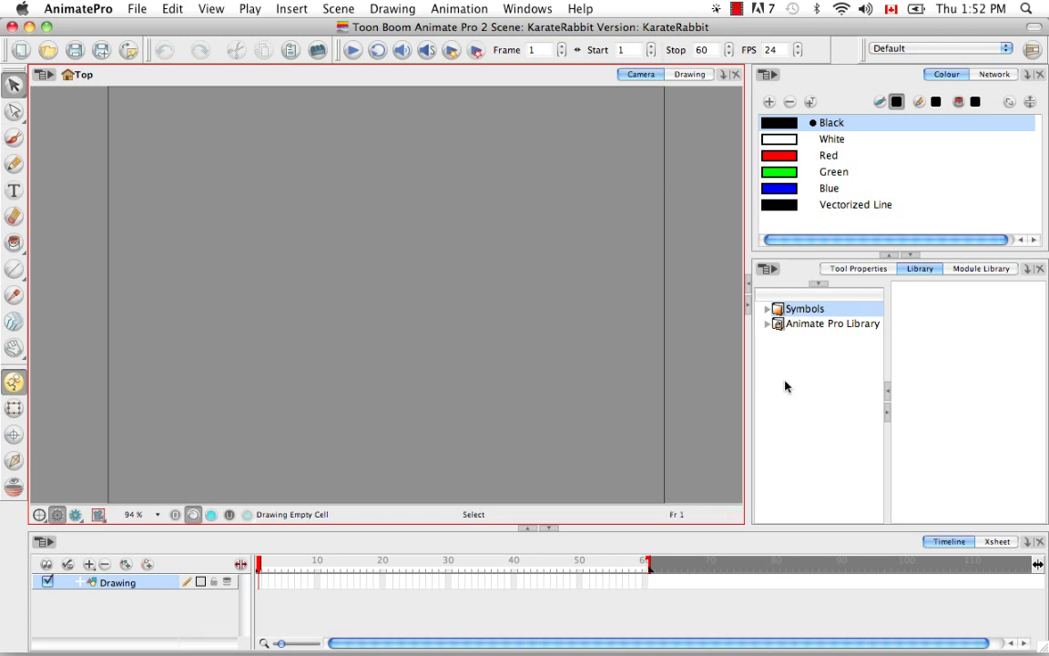
# - Drag the KarateRabbit.tpl template from the KarateRabbit library folder into the Camera view
pyautogui.click(817, 325)
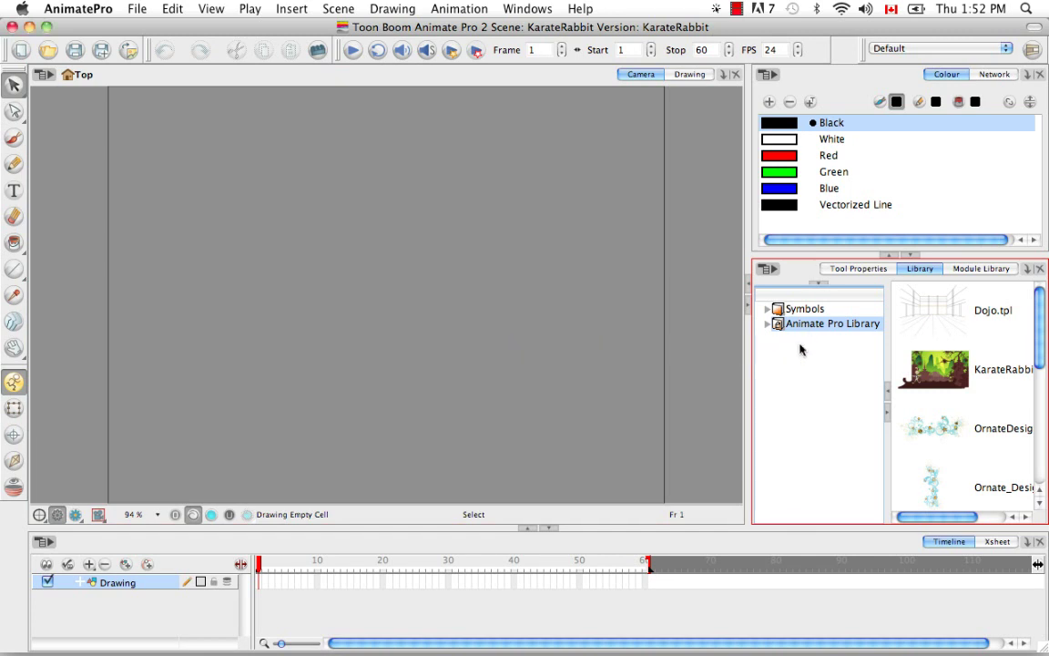
pyautogui.click(768, 325)
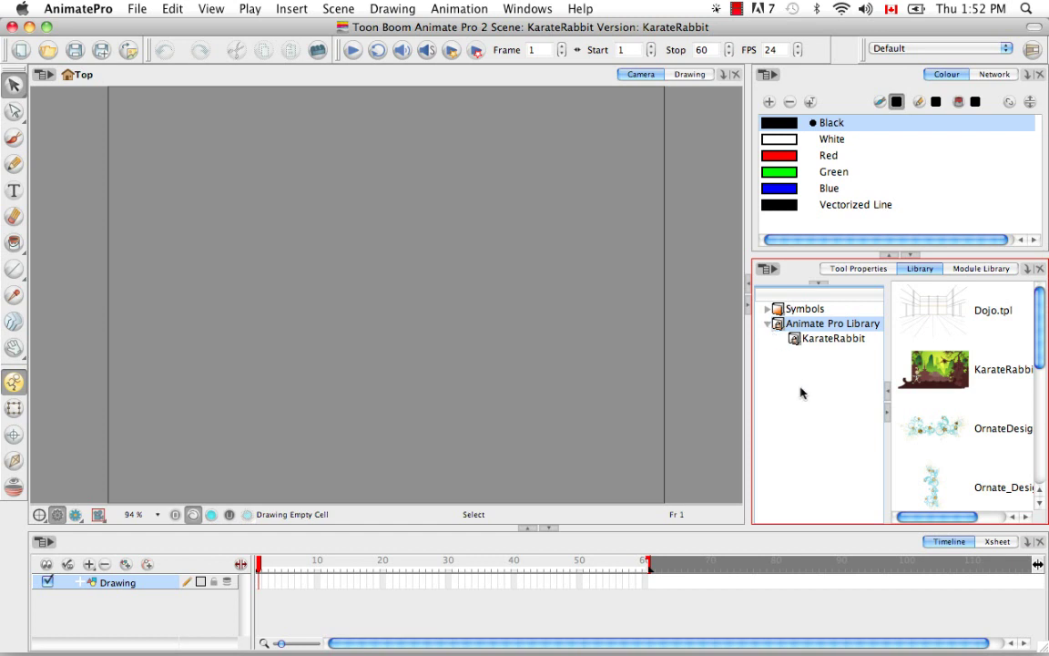
pyautogui.click(830, 338)
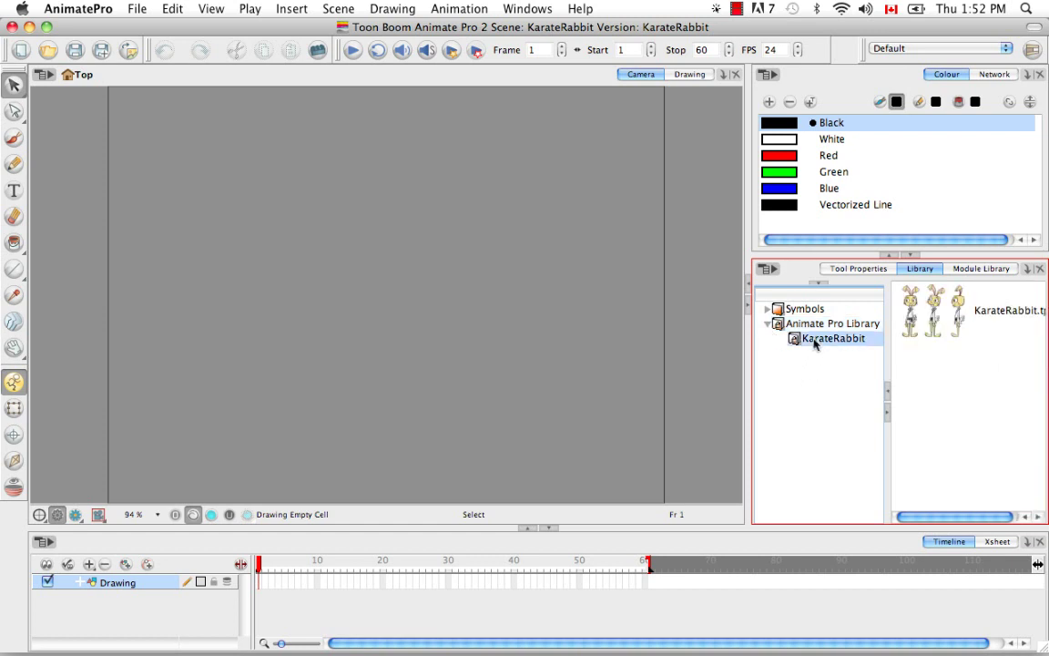
pyautogui.click(938, 324)
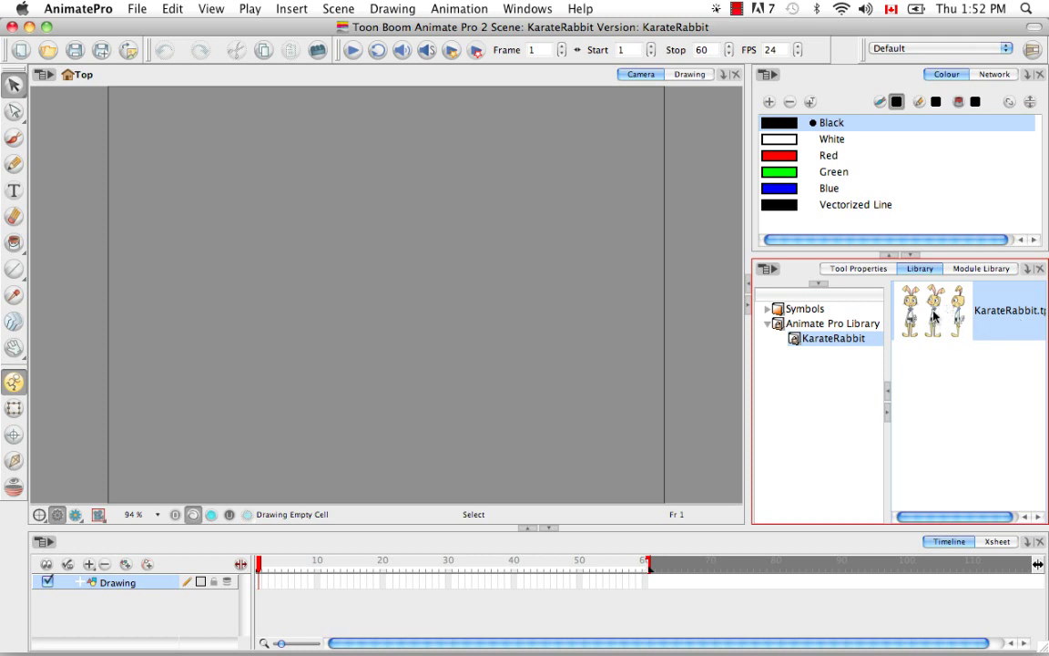
pyautogui.moveTo(938, 324)
pyautogui.mouseDown()
pyautogui.moveTo(653, 437)
pyautogui.moveTo(513, 412)
pyautogui.moveTo(362, 579)
pyautogui.moveTo(217, 624)
pyautogui.moveTo(188, 616)
pyautogui.mouseUp()
pyautogui.moveTo(365, 389); pyautogui.dragTo(376, 324)
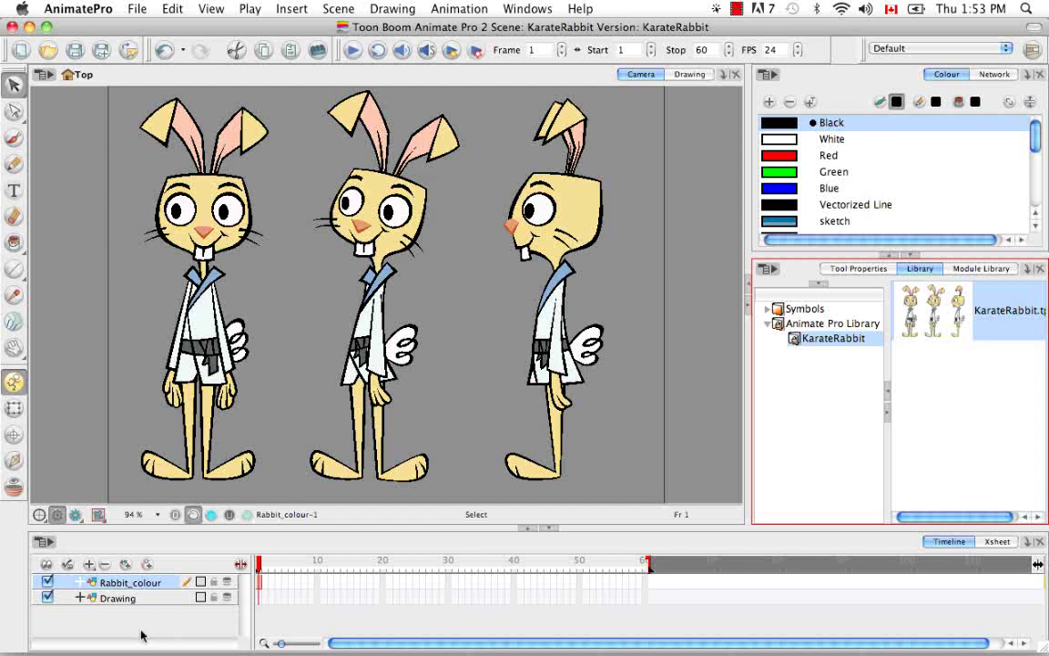
# - Add three drawing layers and rename the top one Rabbit_Front
pyautogui.click(127, 566)
pyautogui.click(126, 565)
pyautogui.click(127, 566)
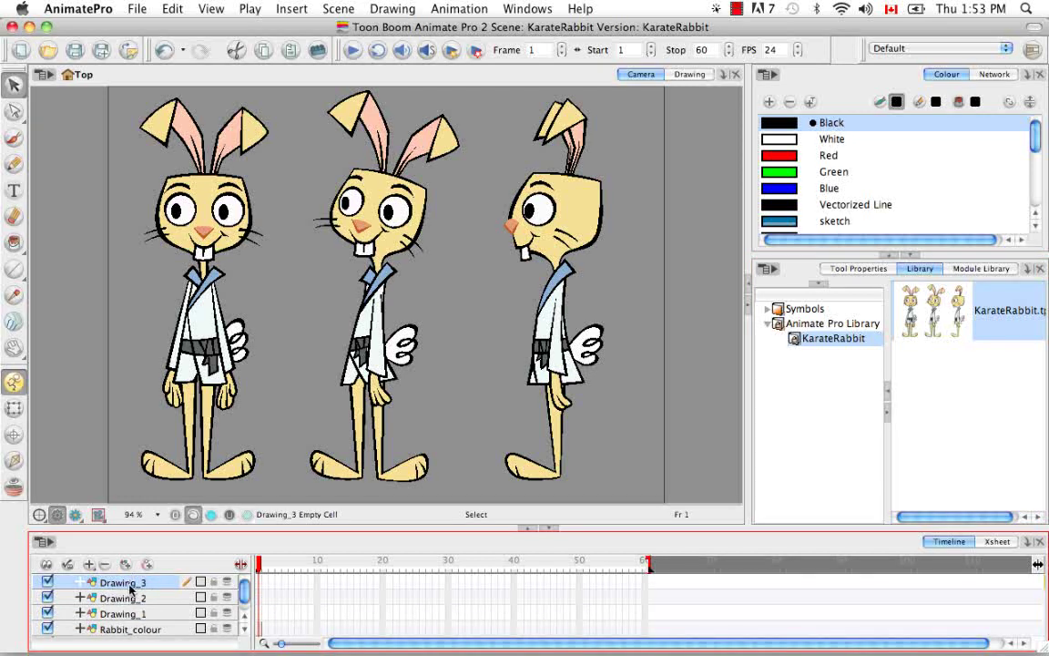
pyautogui.doubleClick(122, 583)
pyautogui.press('BackSpace')
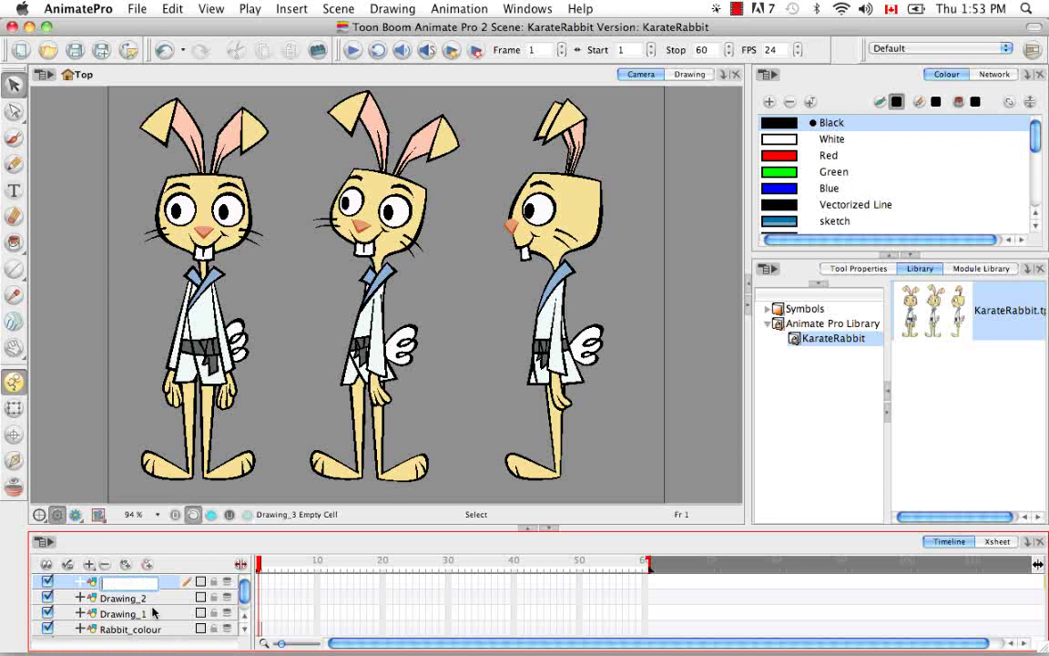
pyautogui.write('Rabbit_Front')
pyautogui.press('Return')
# - Rename the other two new layers Rabbit_3Q and Rabbit_Profile
pyautogui.click(144, 598)
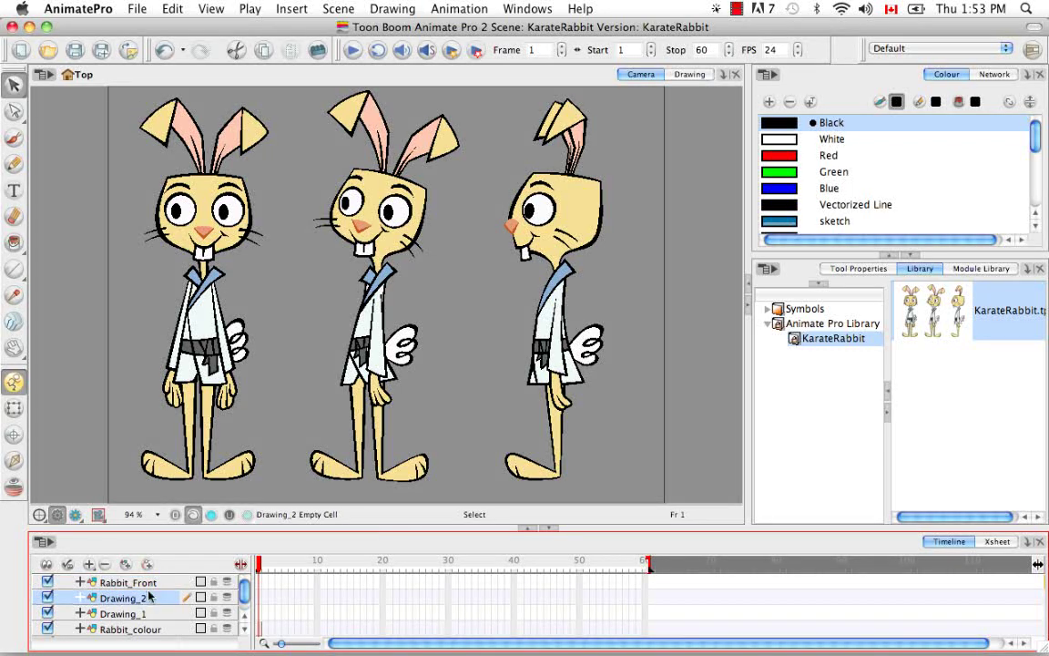
pyautogui.doubleClick(144, 598)
pyautogui.press('BackSpace')
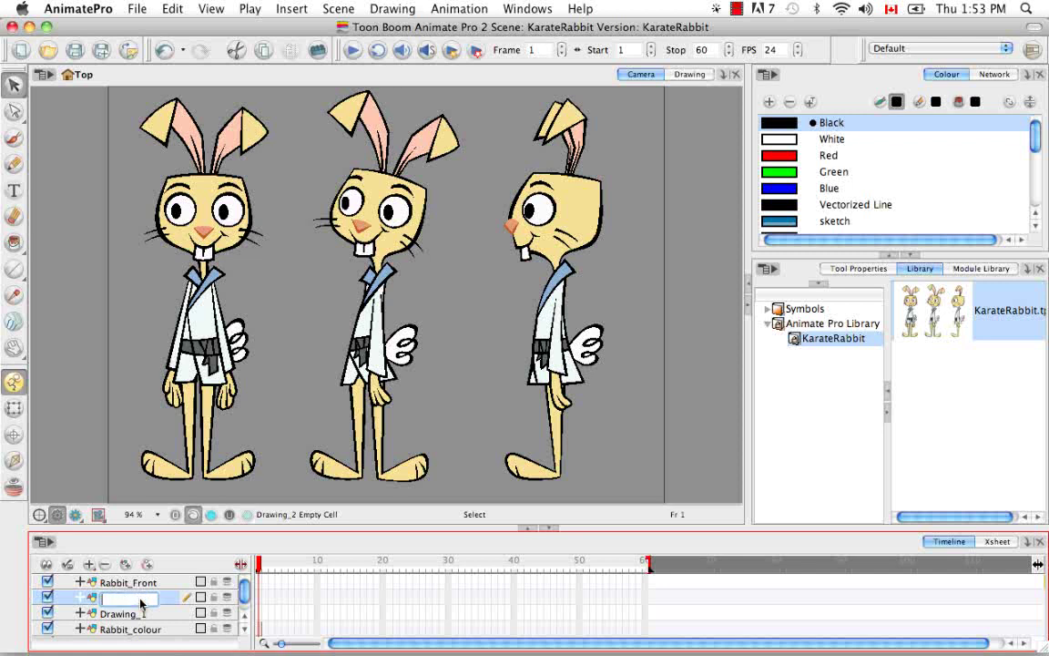
pyautogui.write('Rabbit_3Q')
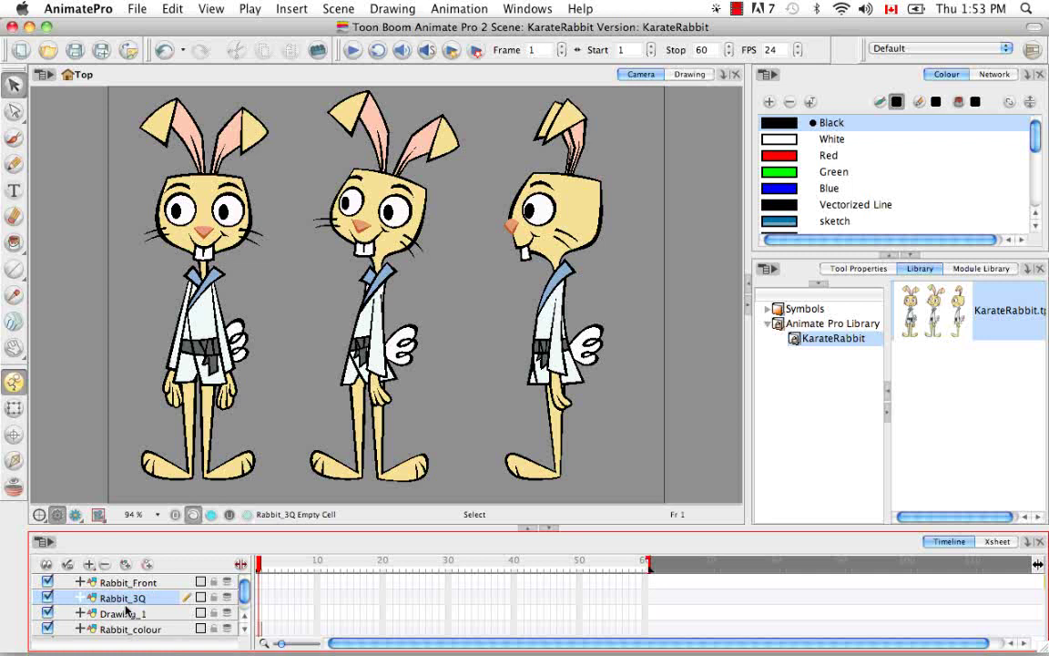
pyautogui.click(119, 615)
pyautogui.doubleClick(124, 614)
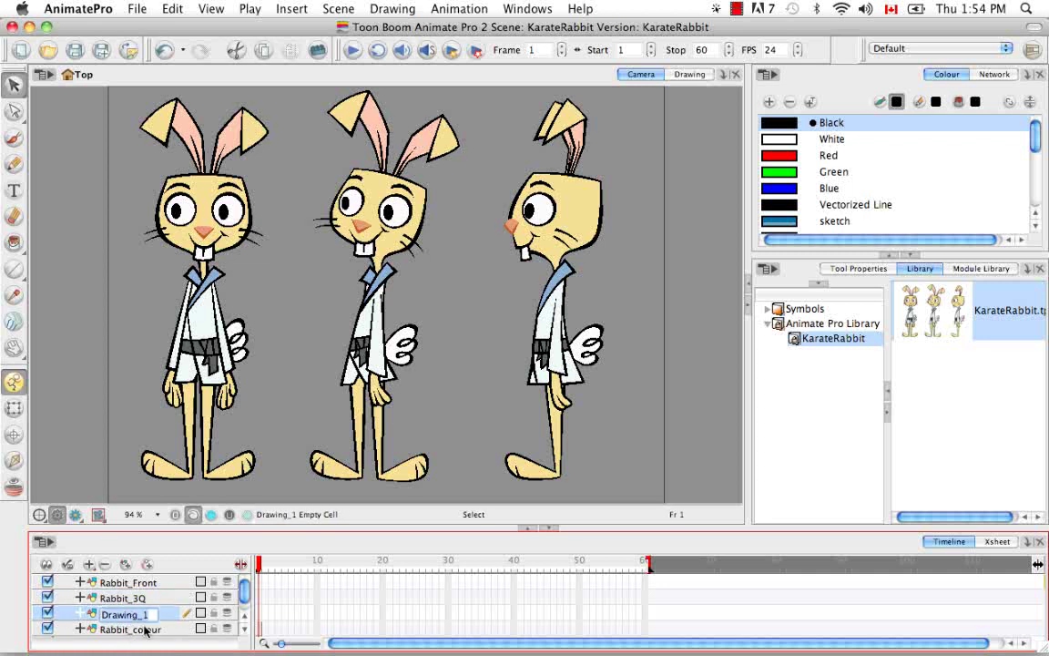
pyautogui.press('BackSpace')
pyautogui.press('BackSpace')
pyautogui.press('BackSpace')
pyautogui.press('BackSpace')
pyautogui.press('BackSpace')
pyautogui.press('BackSpace')
pyautogui.press('BackSpace')
pyautogui.press('BackSpace')
pyautogui.press('BackSpace')
pyautogui.write('Rabbit_Profile')
pyautogui.press('Return')
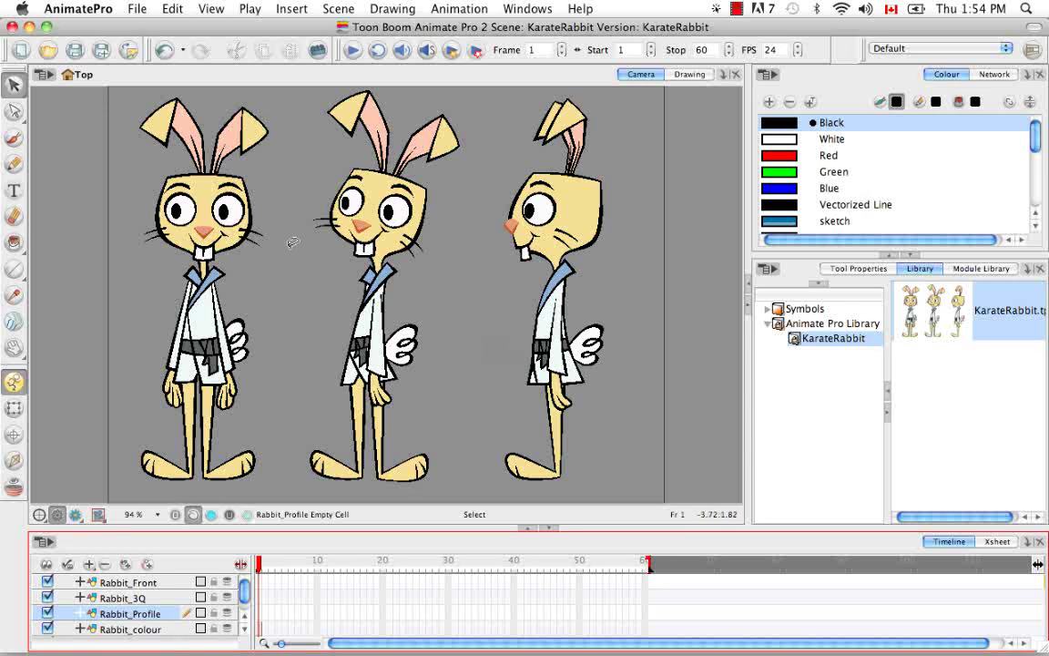
# - Show the 12-field grid over the rabbit drawings
pyautogui.click(210, 11)
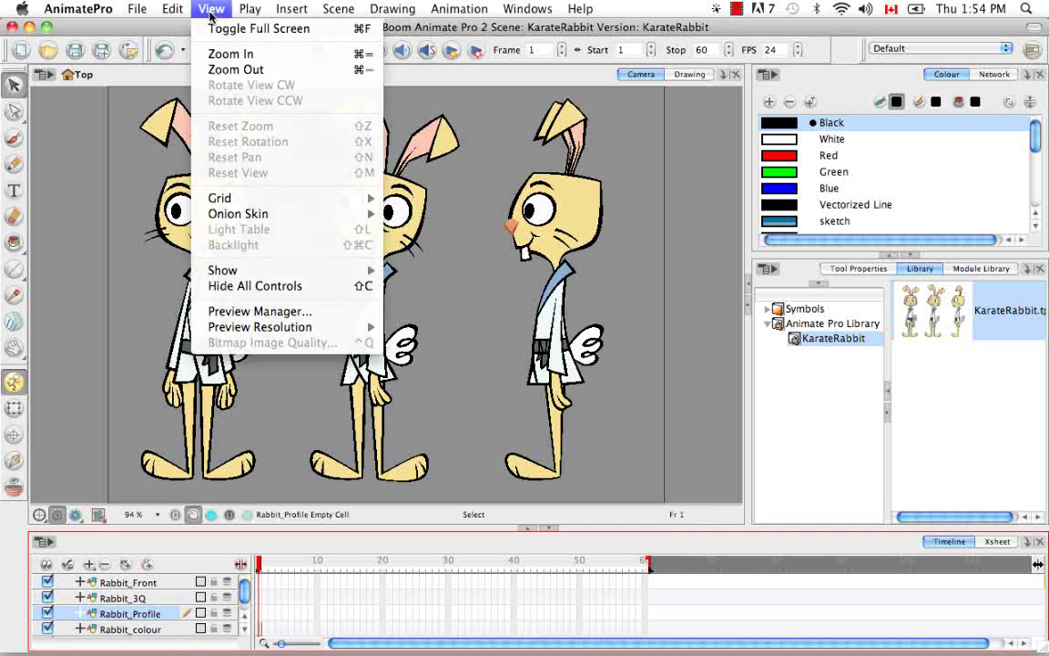
pyautogui.moveTo(302, 204)
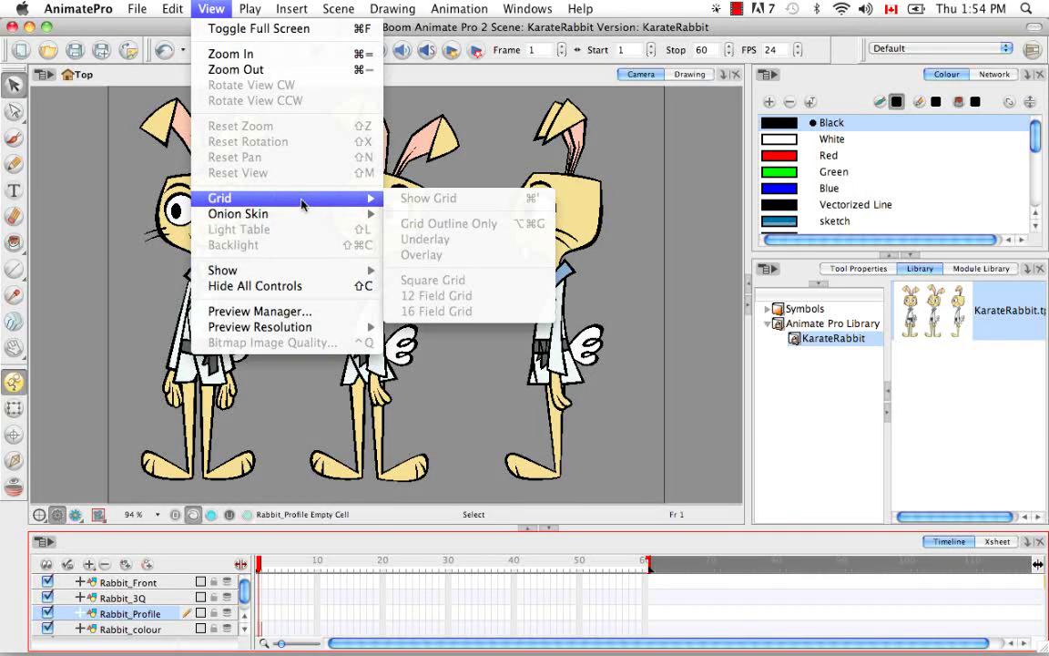
pyautogui.click(439, 116)
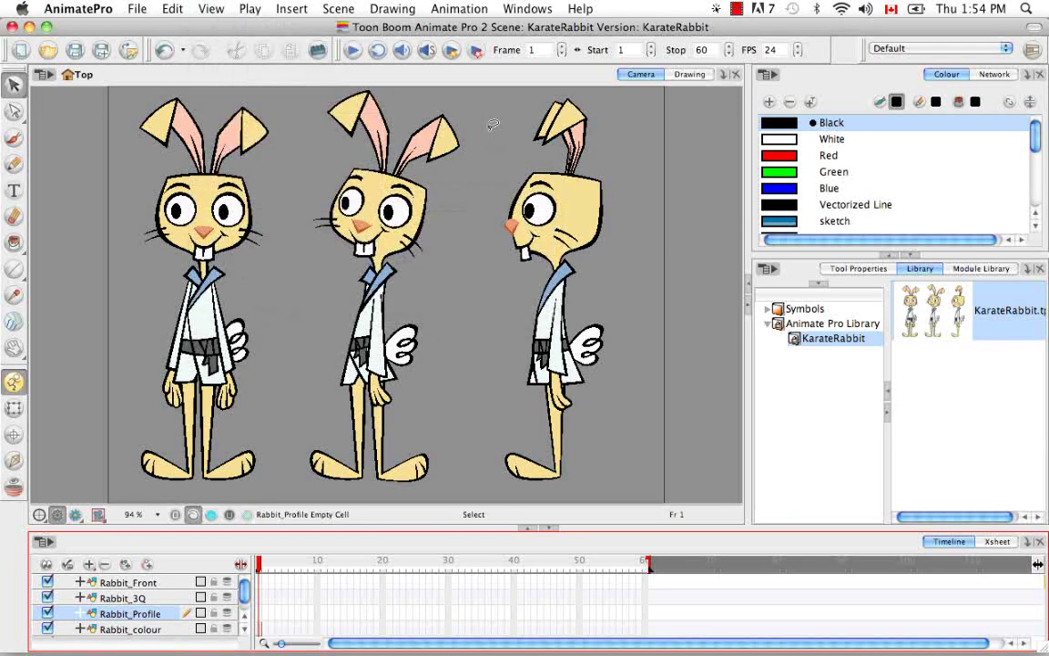
pyautogui.click(446, 112)
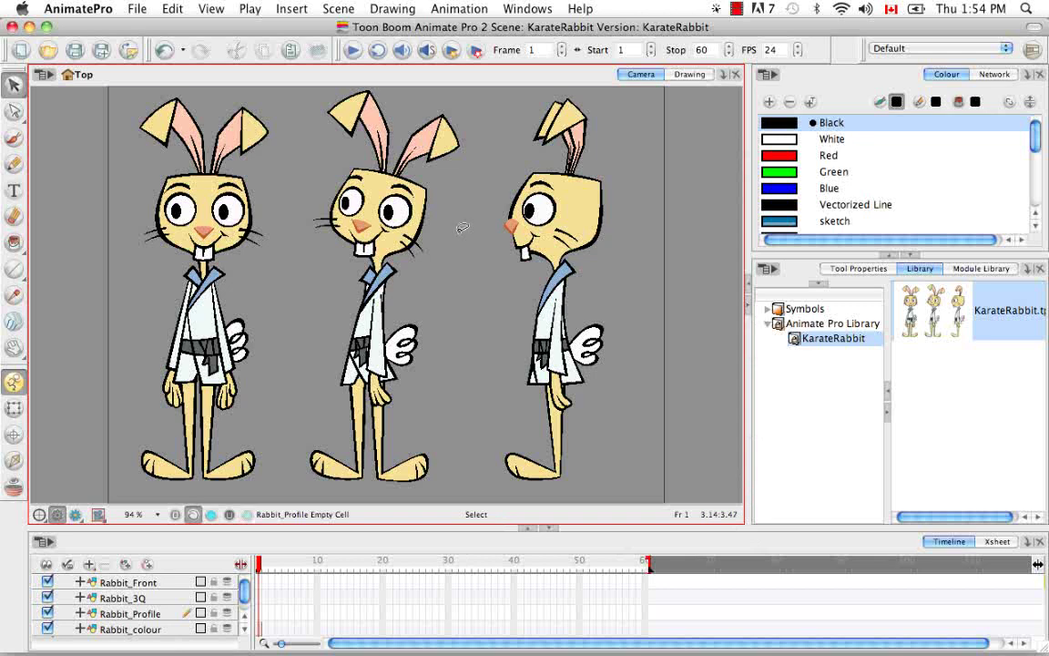
pyautogui.click(199, 9)
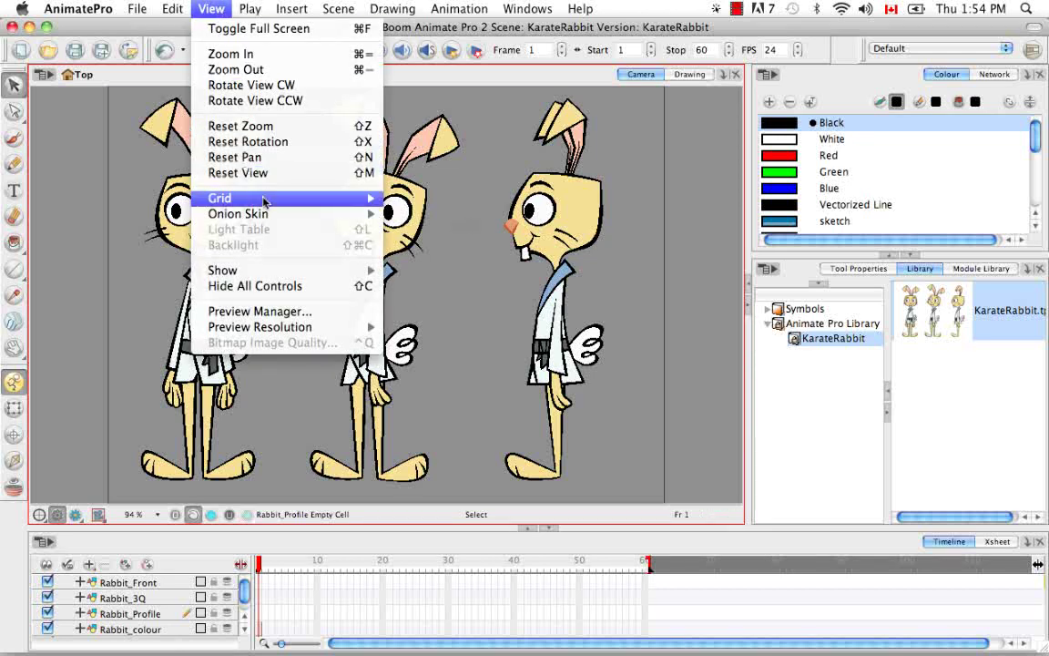
pyautogui.moveTo(263, 200)
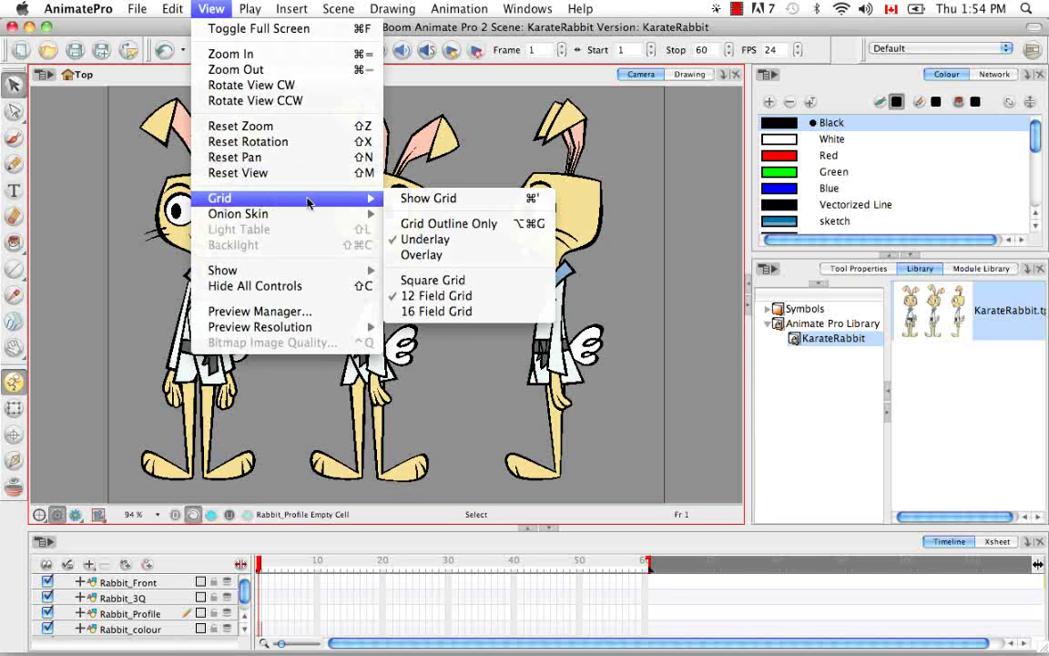
pyautogui.click(515, 200)
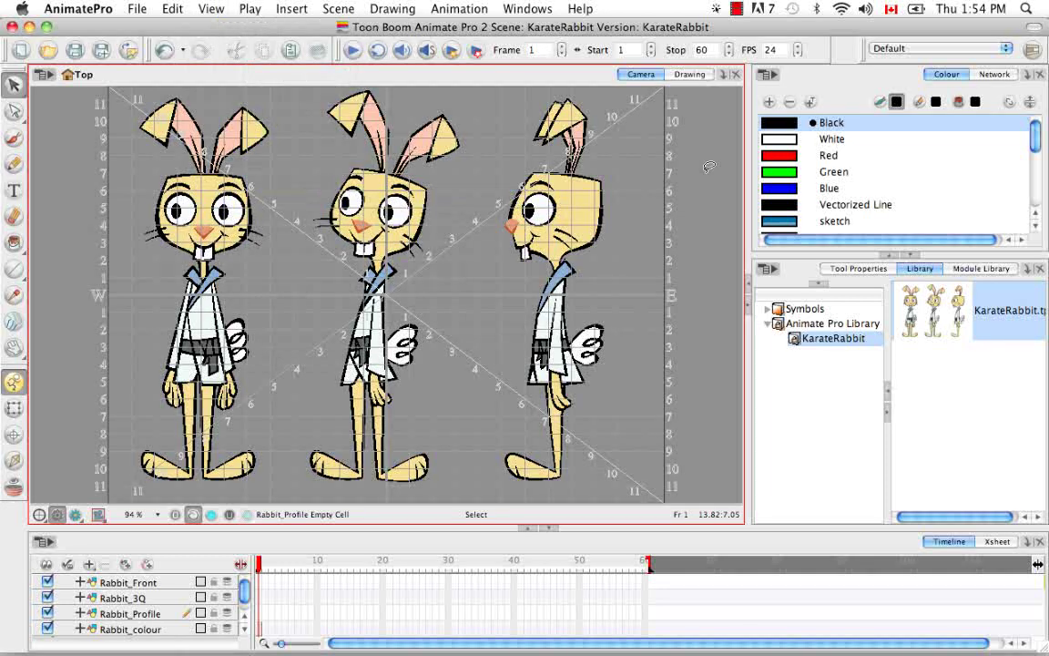
# - Show the Camera View toolbar and toggle the field grid off and back on
pyautogui.click(528, 9)
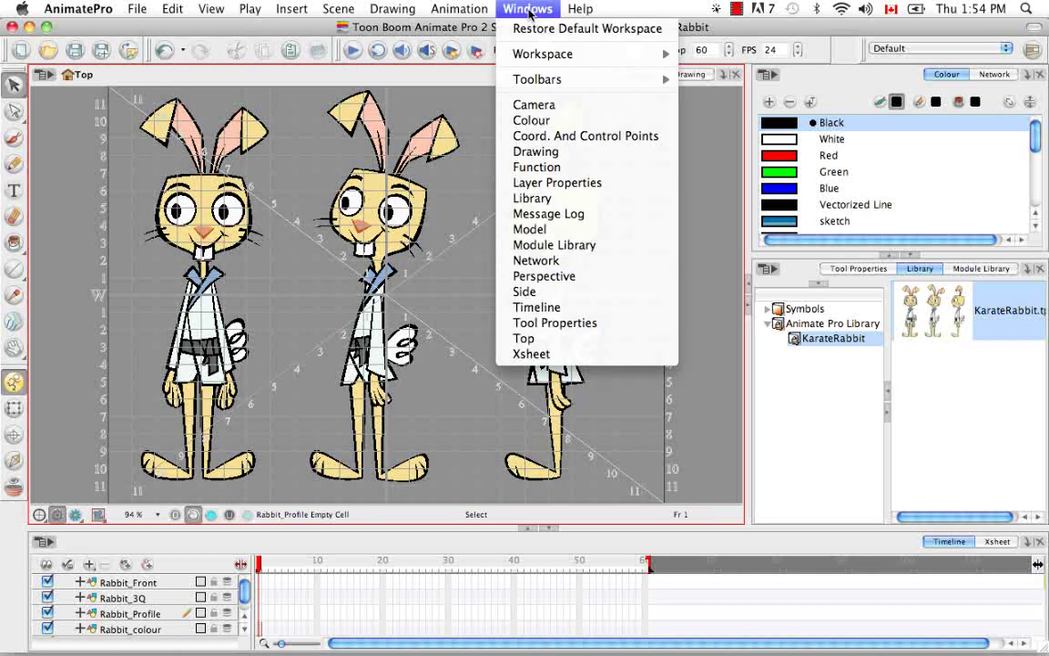
pyautogui.moveTo(555, 80)
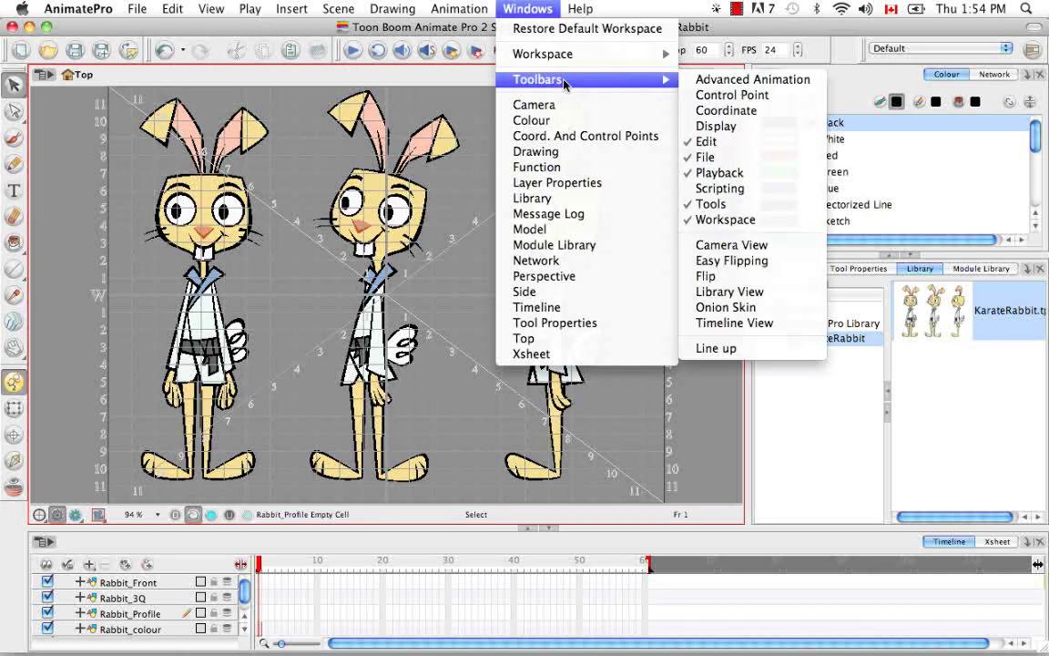
pyautogui.click(769, 244)
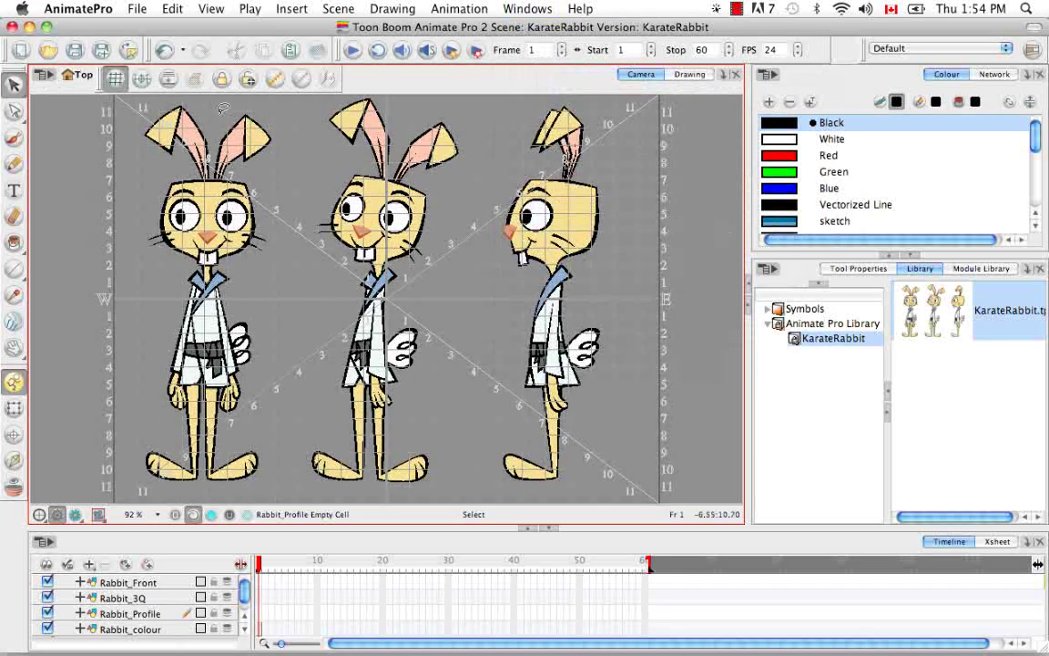
pyautogui.click(113, 80)
pyautogui.click(112, 81)
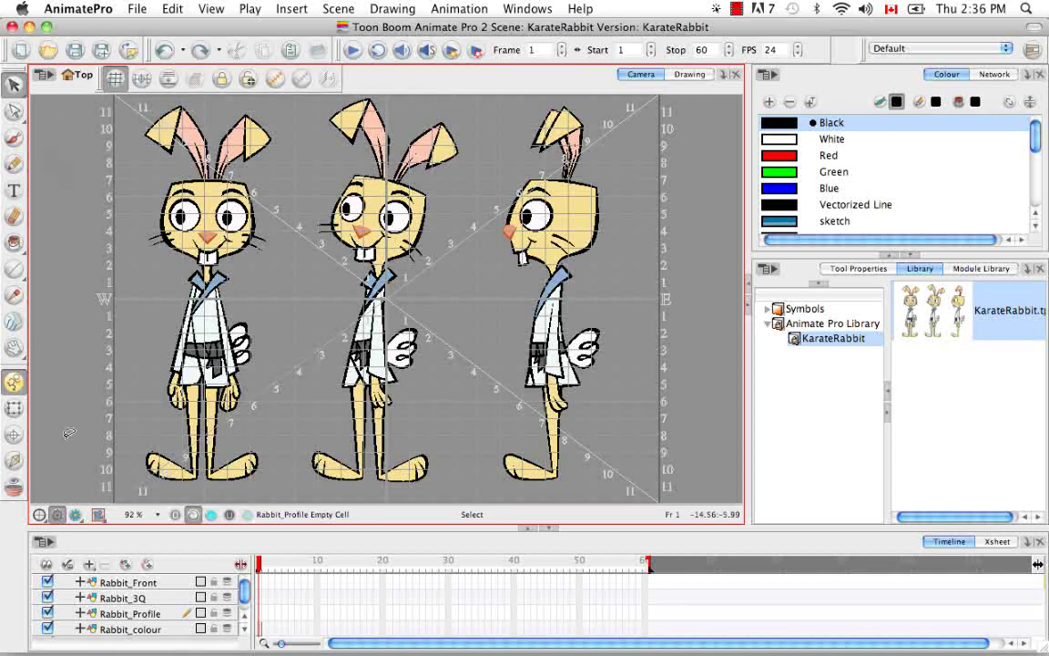
# - Copy the front-view rabbit from Rabbit_colour and paste it into Rabbit_Front
pyautogui.click(153, 630)
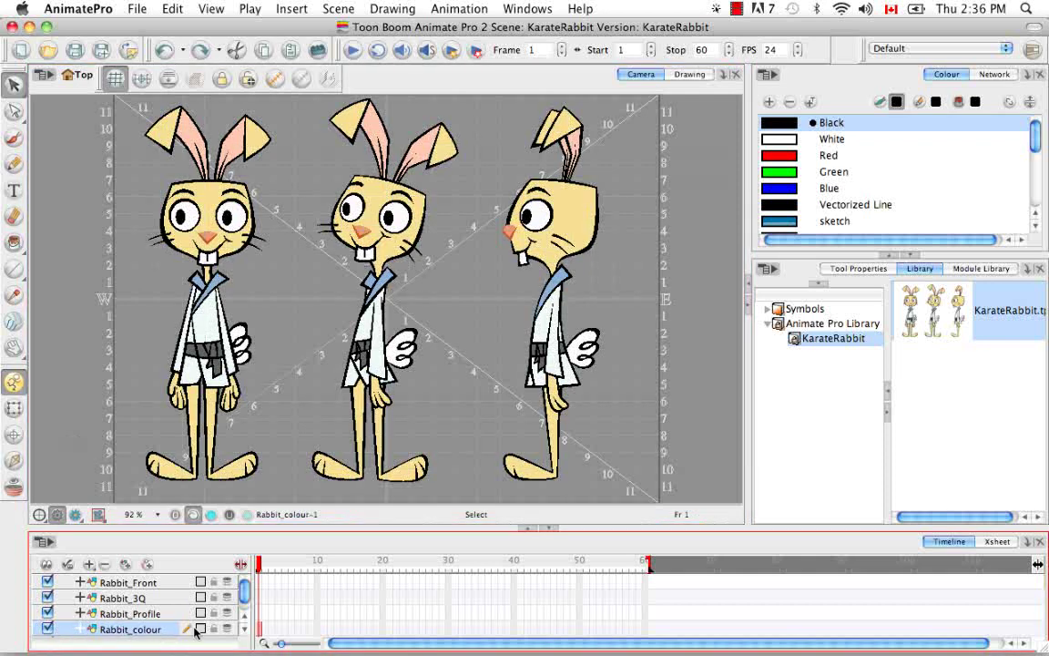
pyautogui.click(191, 207)
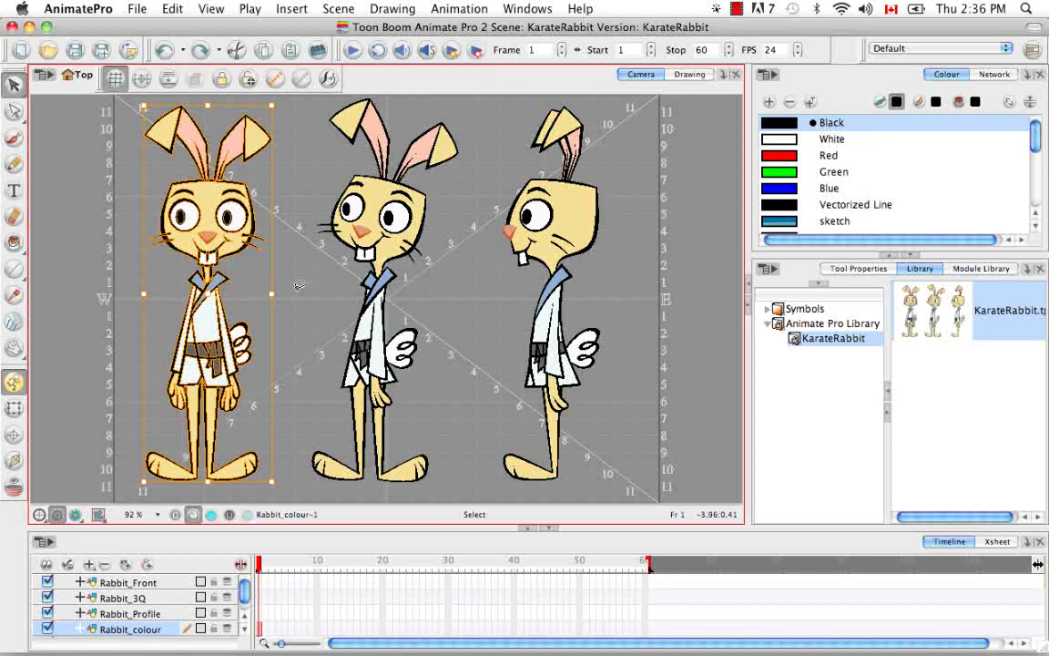
pyautogui.press('super+c')
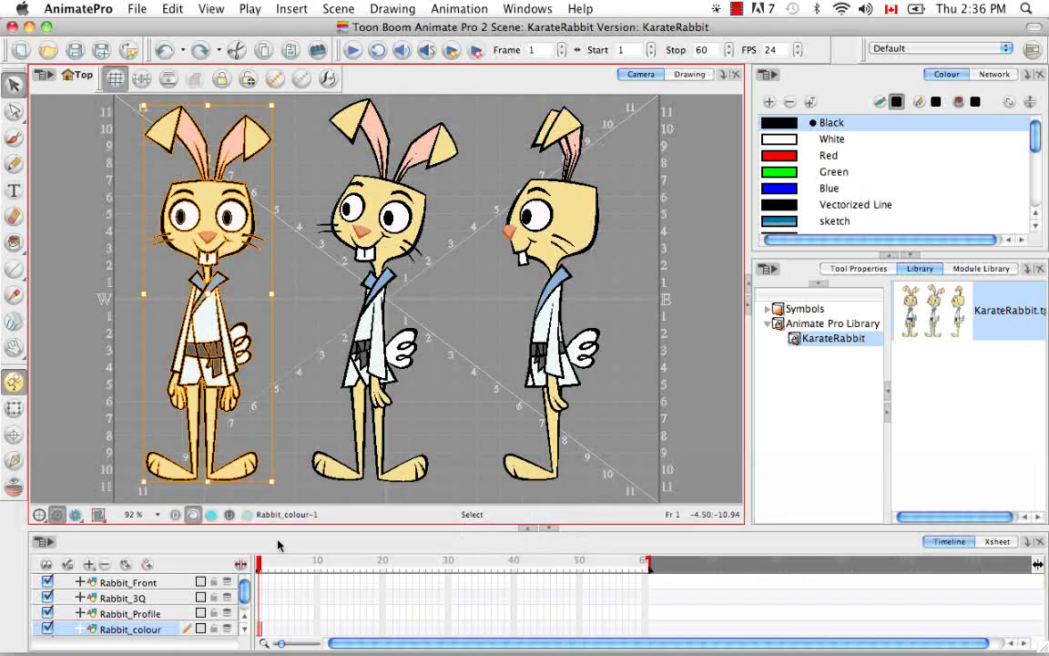
pyautogui.click(143, 584)
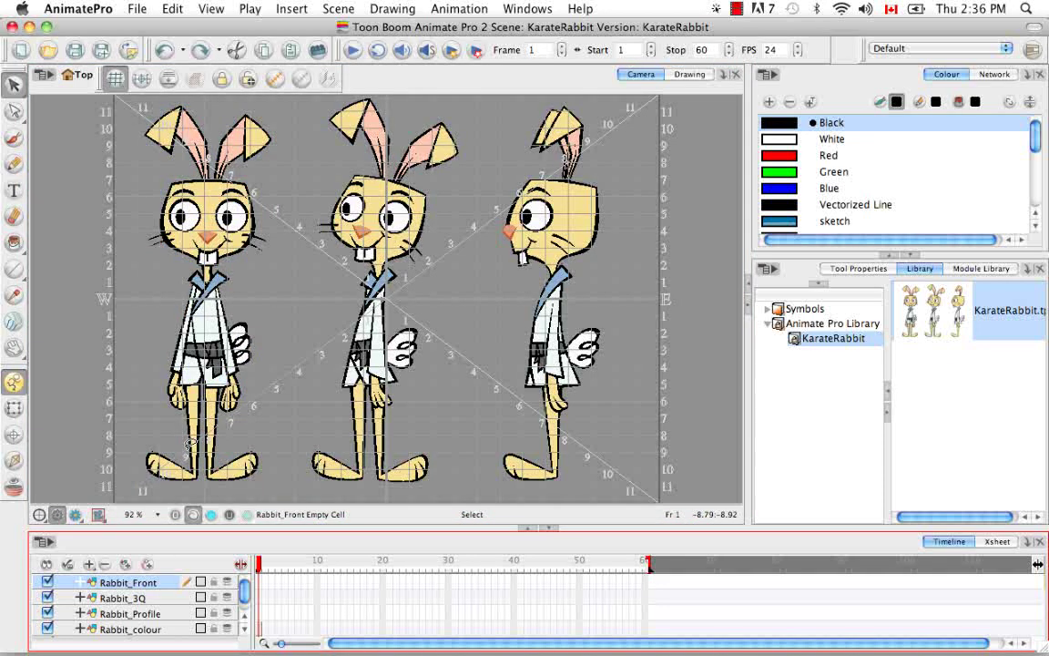
pyautogui.press('super+v')
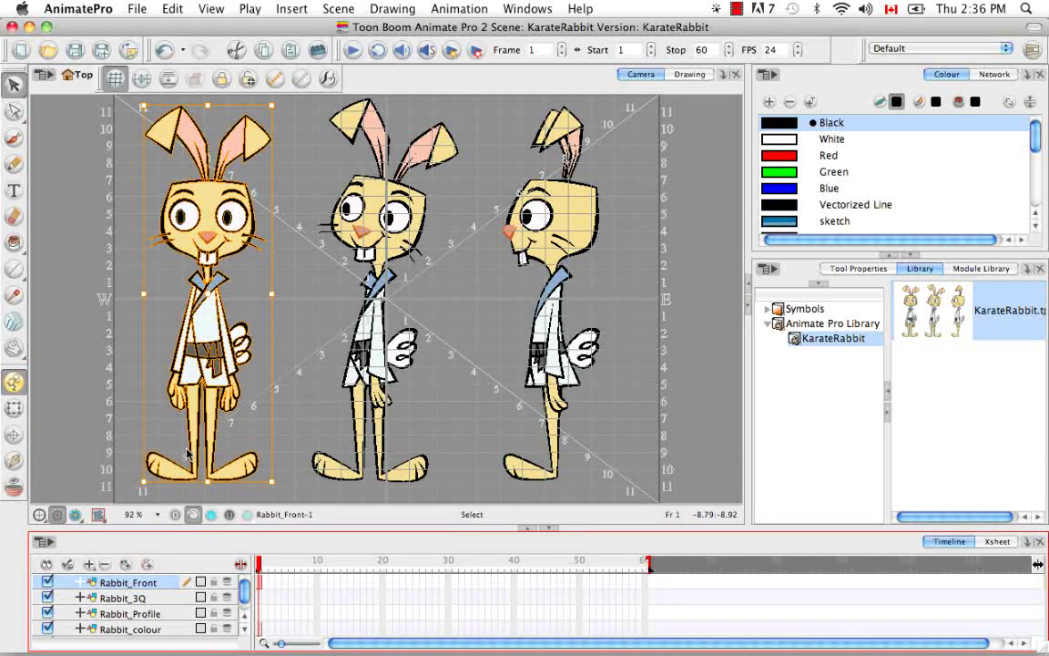
pyautogui.click(47, 628)
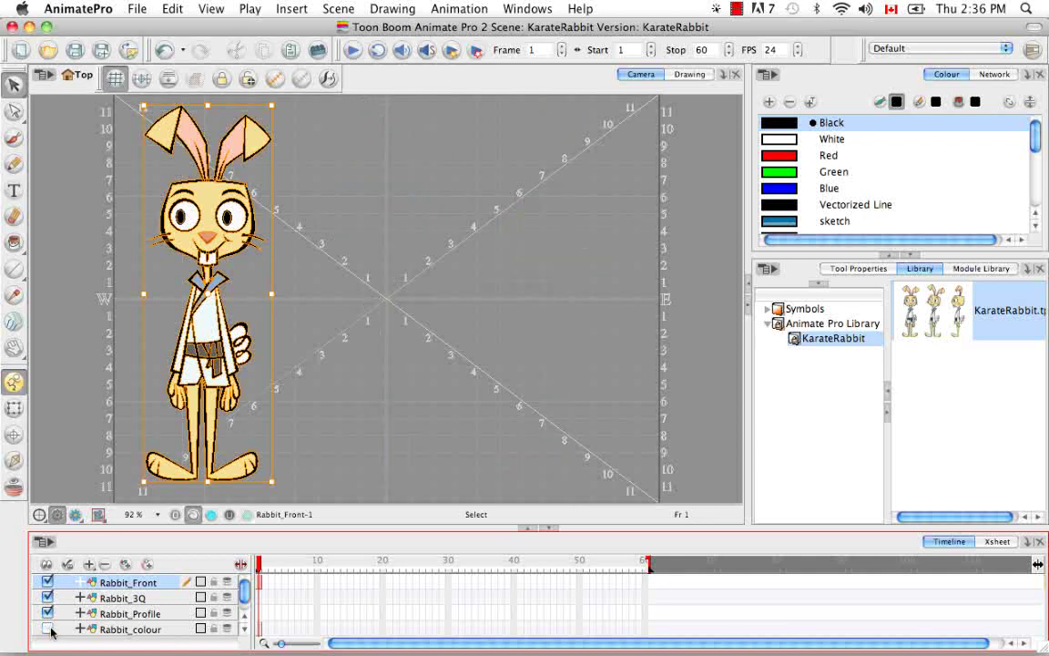
pyautogui.click(47, 628)
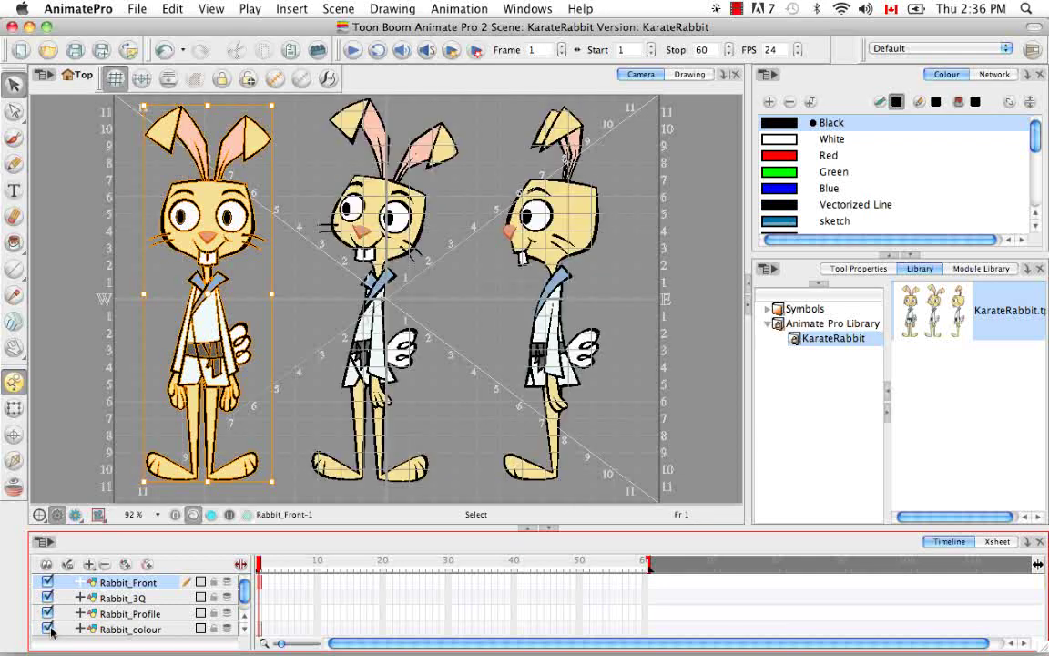
# - Copy the 3/4 and profile rabbits into Rabbit_3Q and Rabbit_Profile, then reselect Rabbit_colour
pyautogui.click(132, 631)
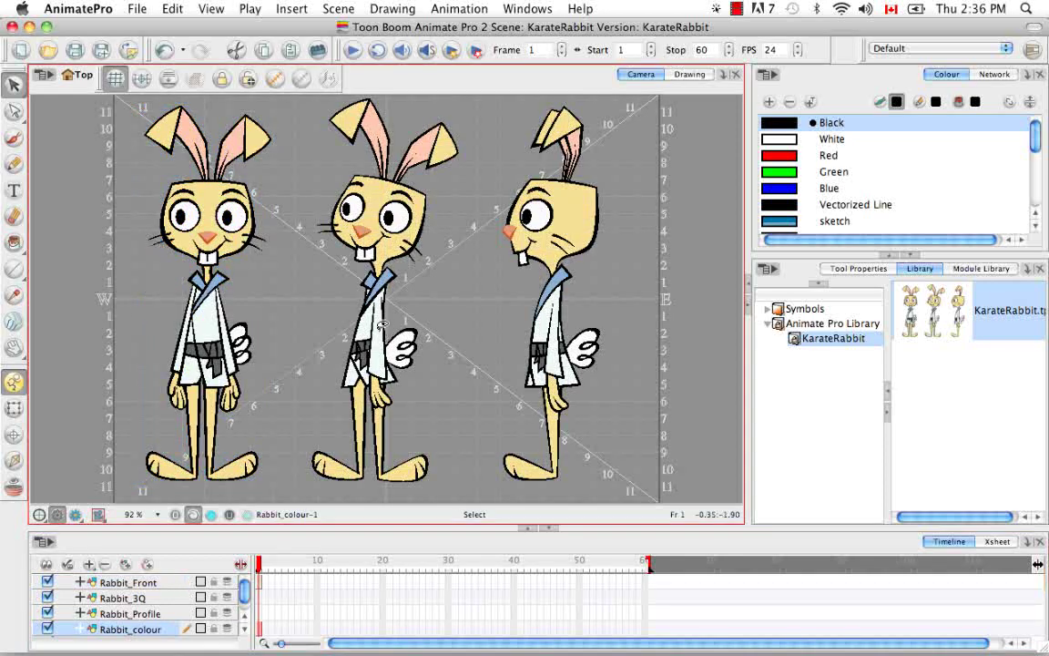
pyautogui.click(392, 337)
pyautogui.press('super+c')
pyautogui.click(182, 596)
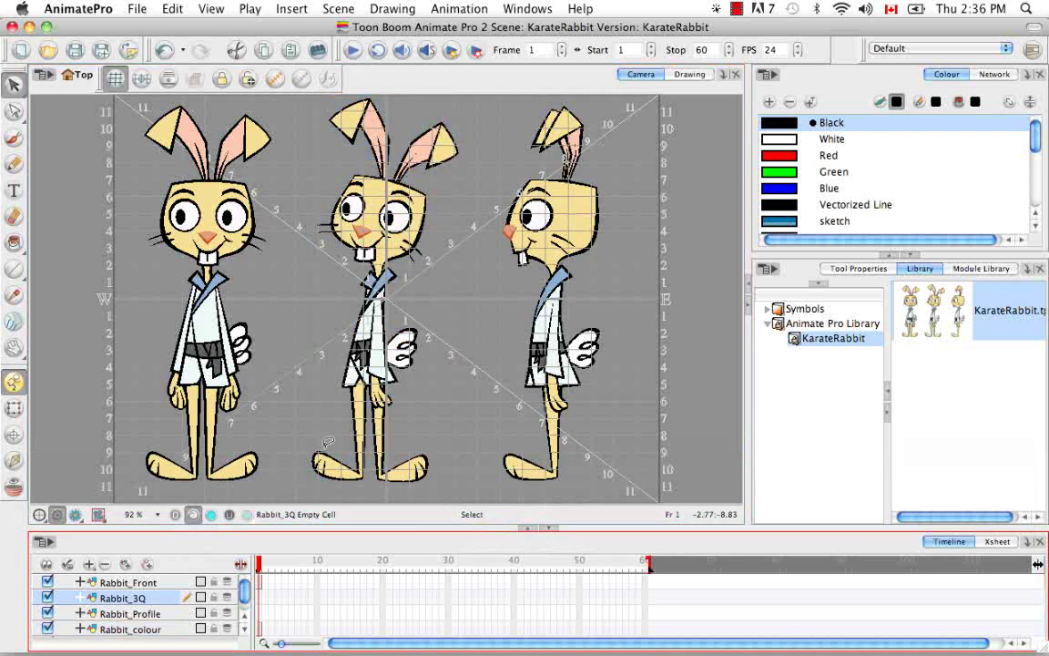
pyautogui.press('super+v')
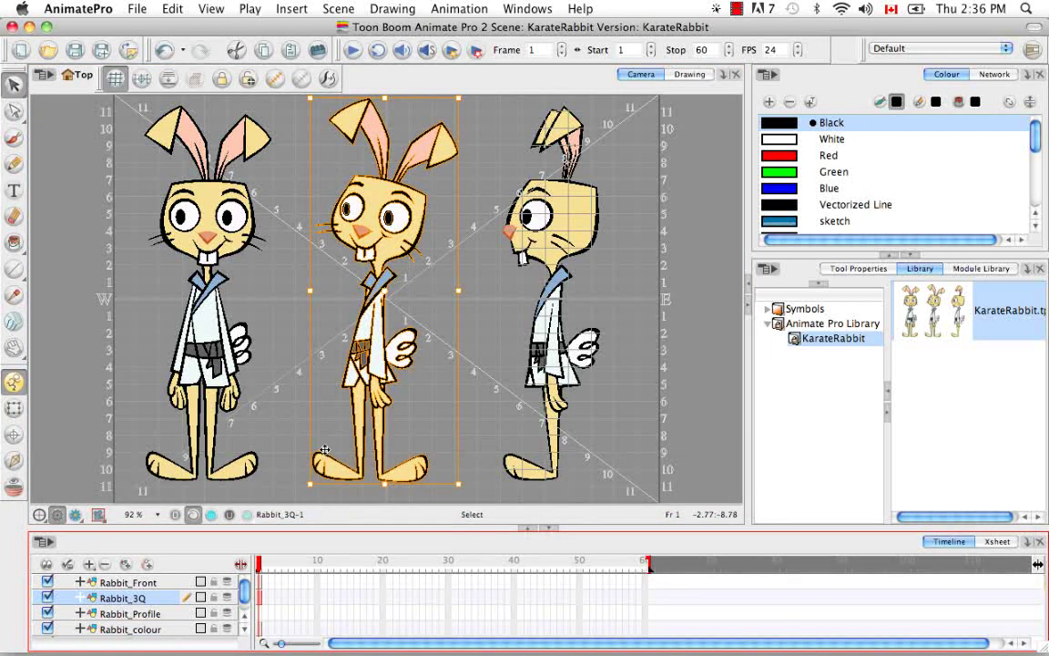
pyautogui.click(130, 629)
pyautogui.click(520, 298)
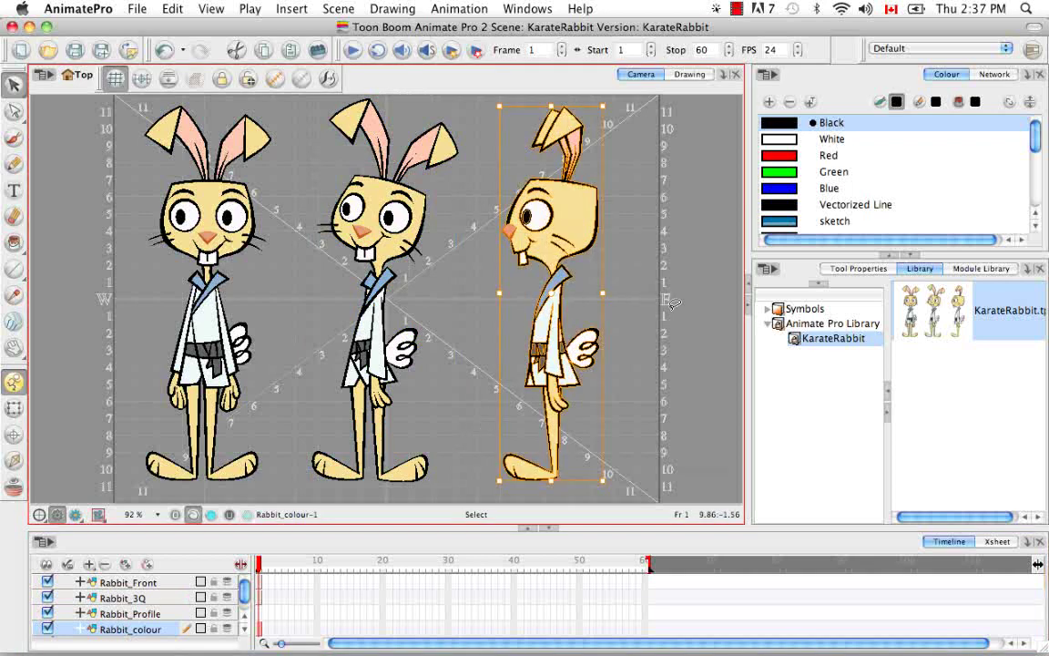
pyautogui.press('super+c')
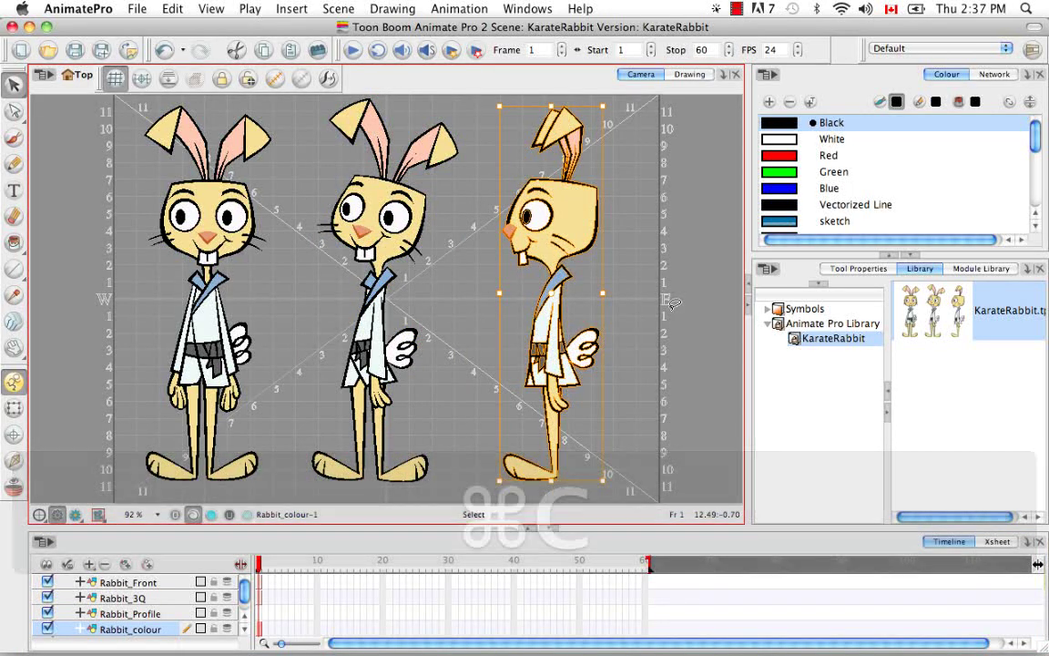
pyautogui.click(130, 613)
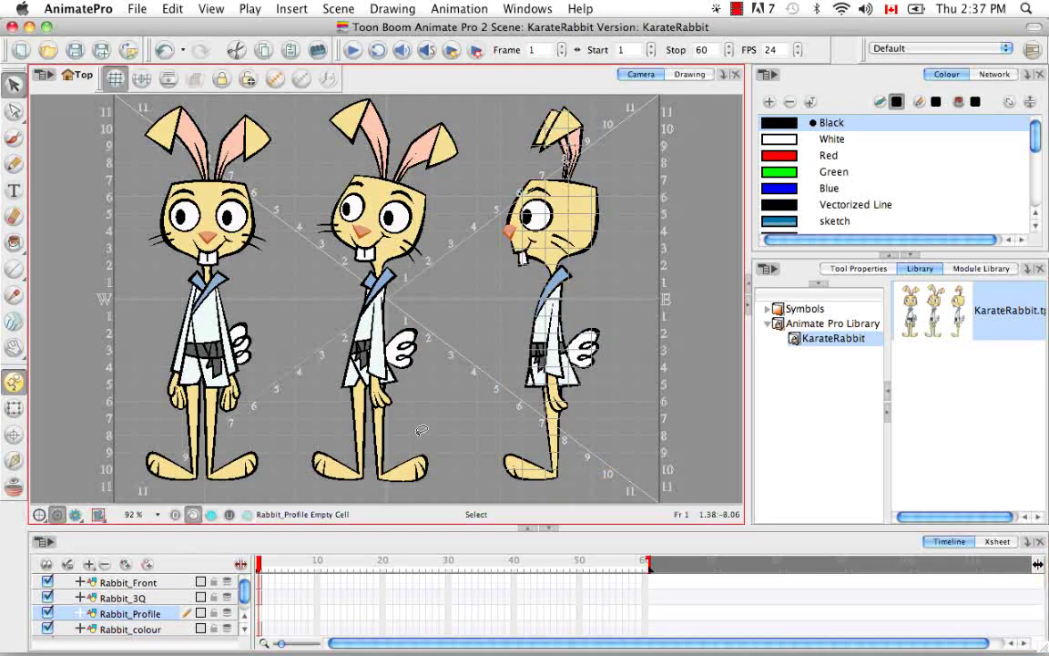
pyautogui.press('super+v')
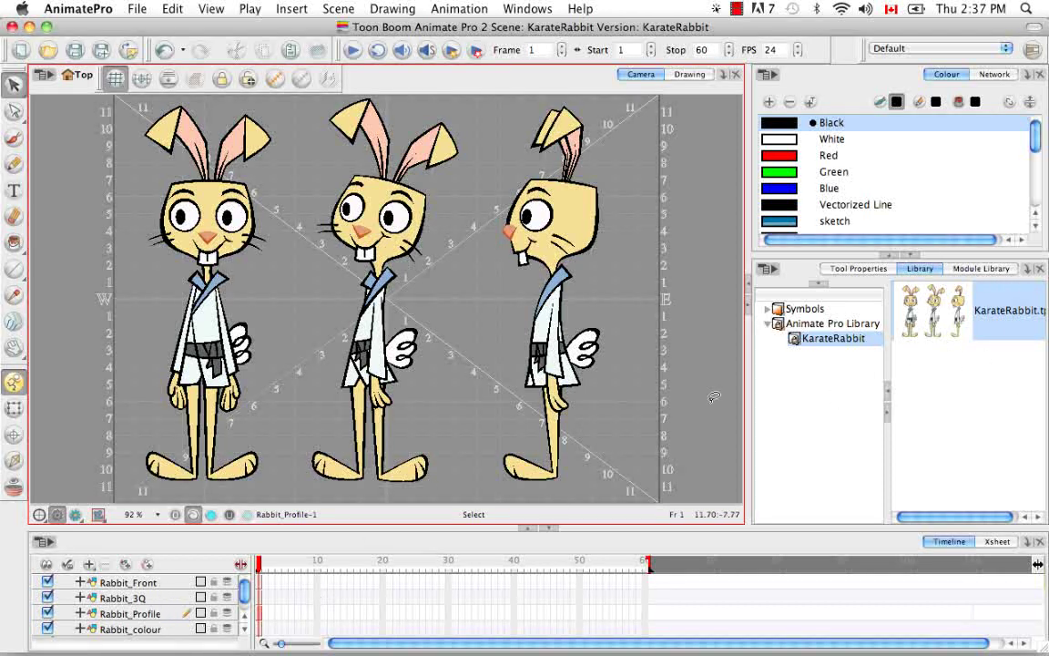
pyautogui.click(141, 630)
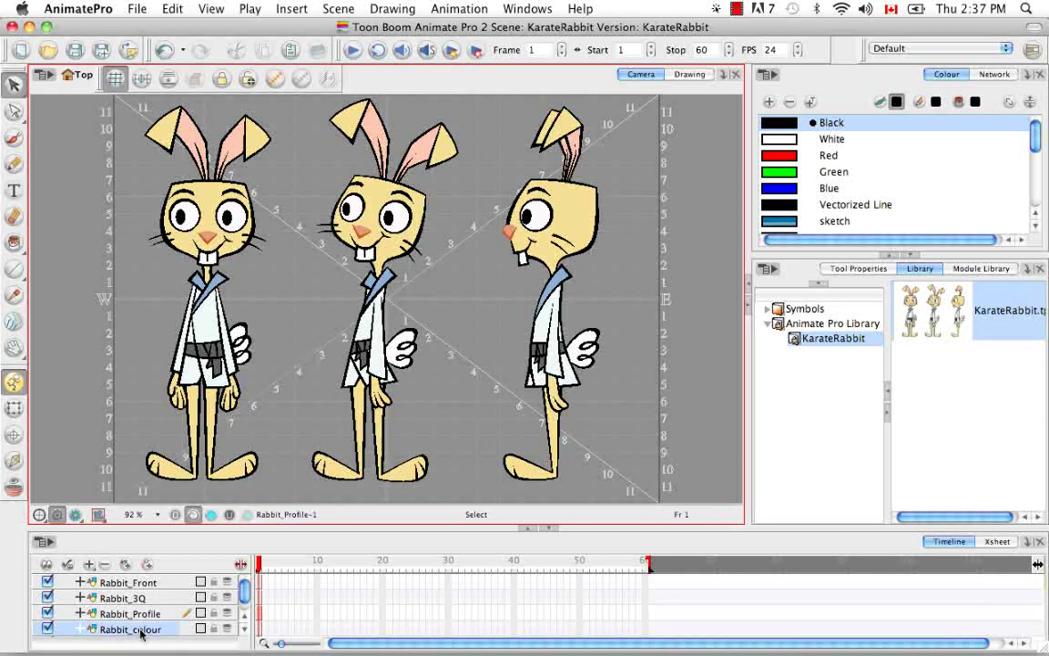
# - Delete Rabbit_colour with its drawing files, then check each of the three view layers
pyautogui.click(105, 564)
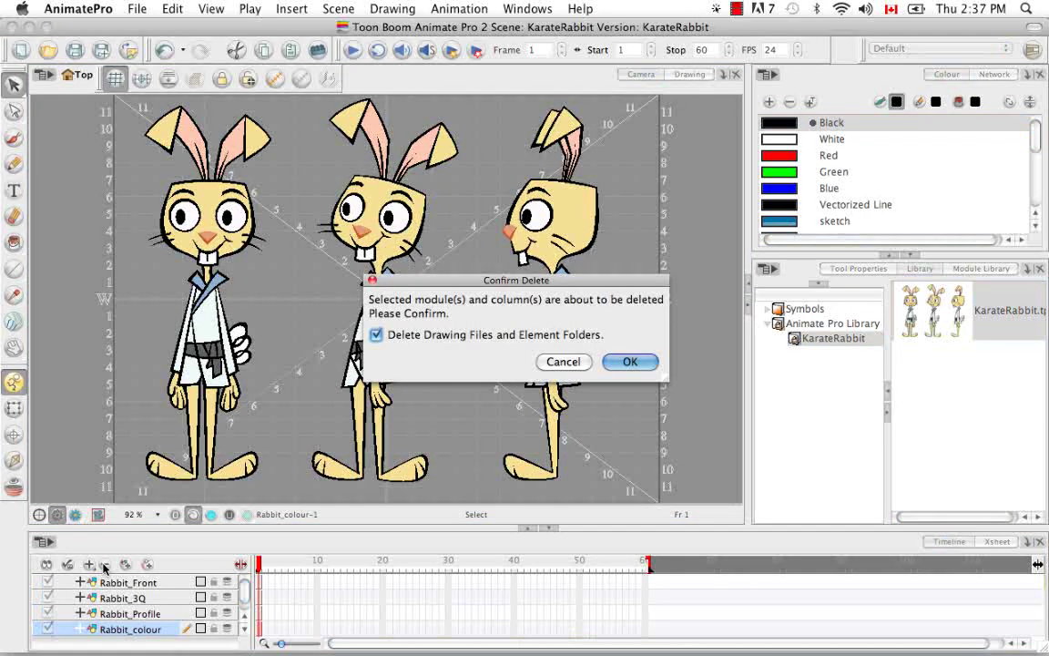
pyautogui.click(629, 362)
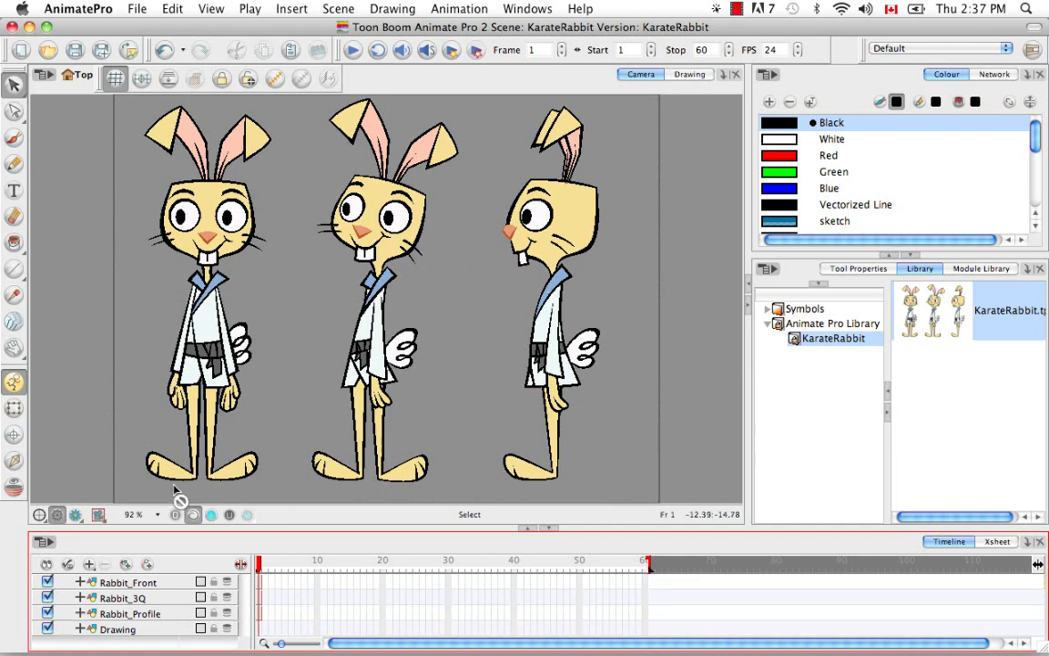
pyautogui.click(111, 583)
pyautogui.click(114, 598)
pyautogui.click(122, 614)
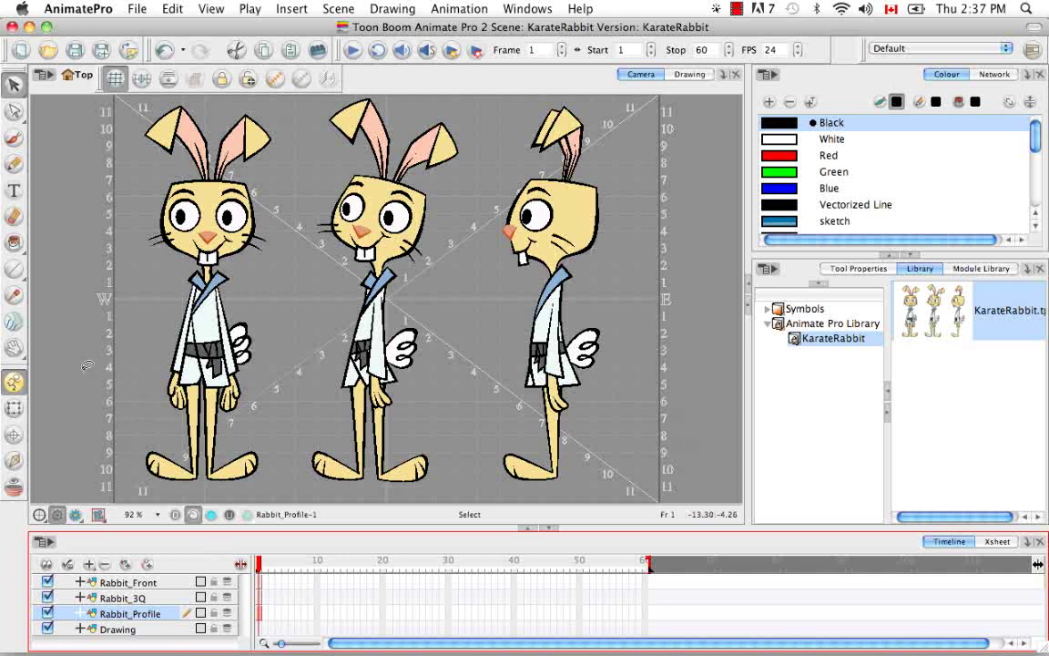
# - Zoom to 200% on the rabbits and nudge the 3/4 rabbit slightly right
pyautogui.click(92, 330)
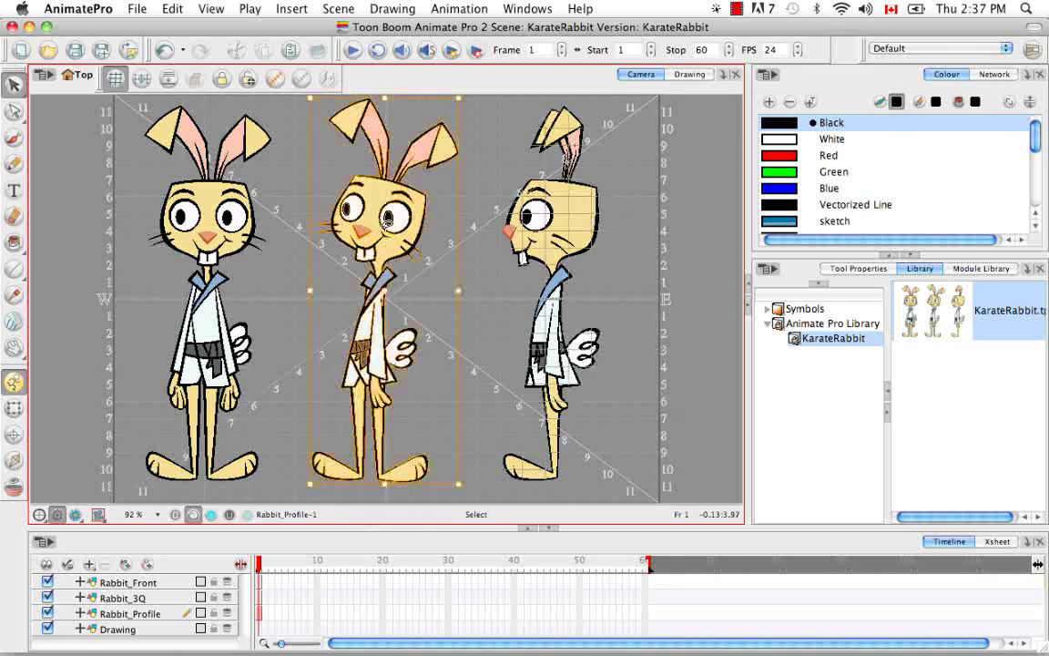
pyautogui.click(385, 223)
pyautogui.press('super+equal')
pyautogui.press('super+equal')
pyautogui.press('space')
pyautogui.moveTo(493, 237); pyautogui.dragTo(506, 542)
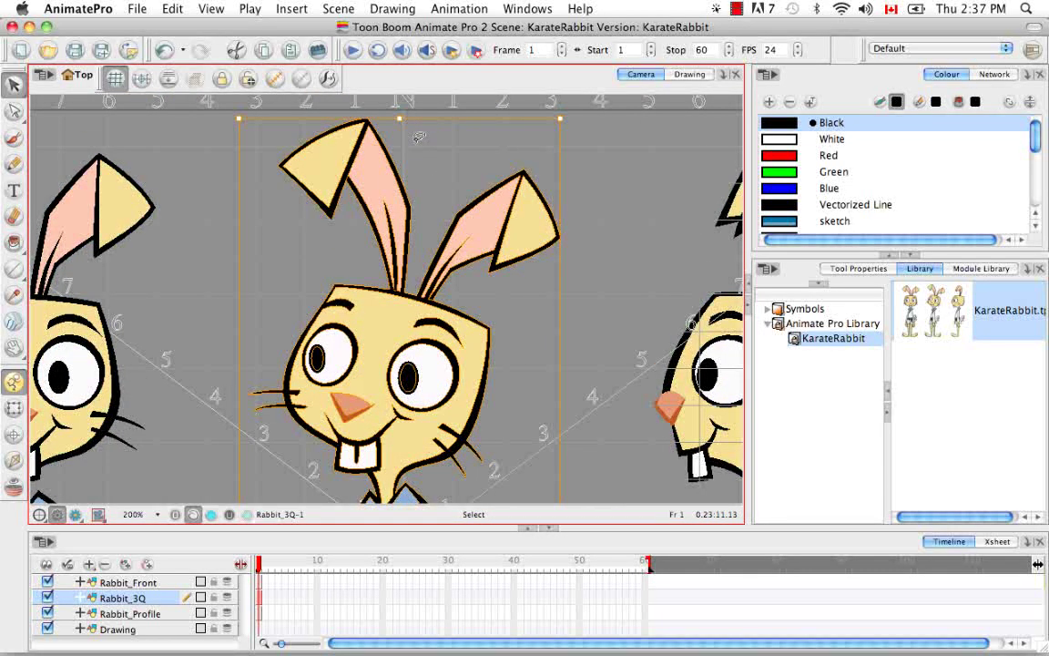
pyautogui.press('Right')
pyautogui.press('Right')
pyautogui.press('Right')
pyautogui.press('Right')
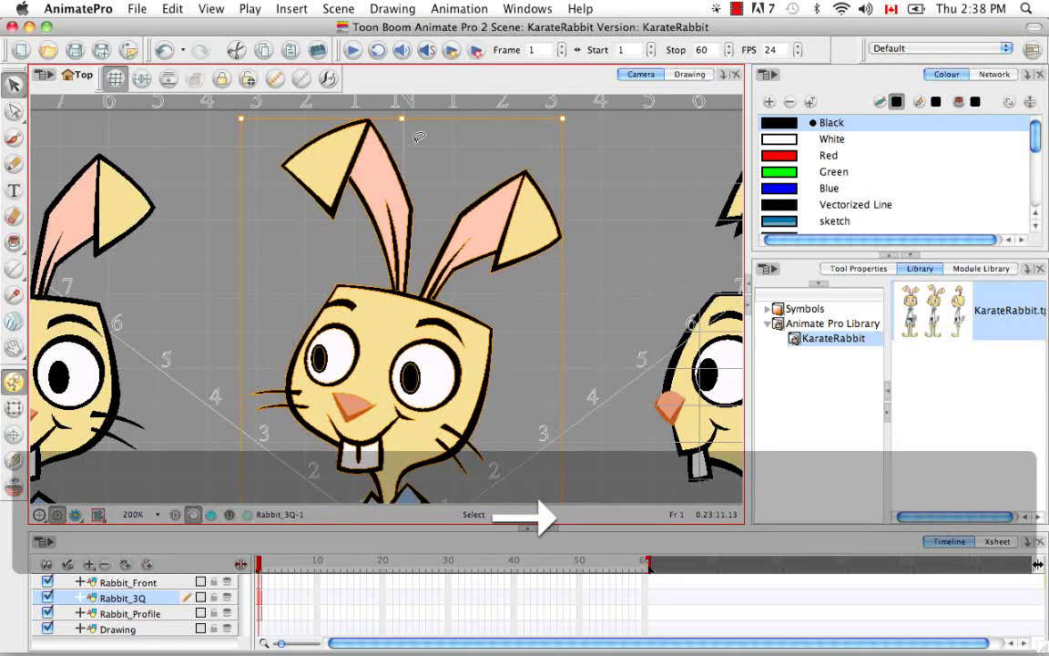
pyautogui.press('Right')
pyautogui.press('Right')
pyautogui.press('Right')
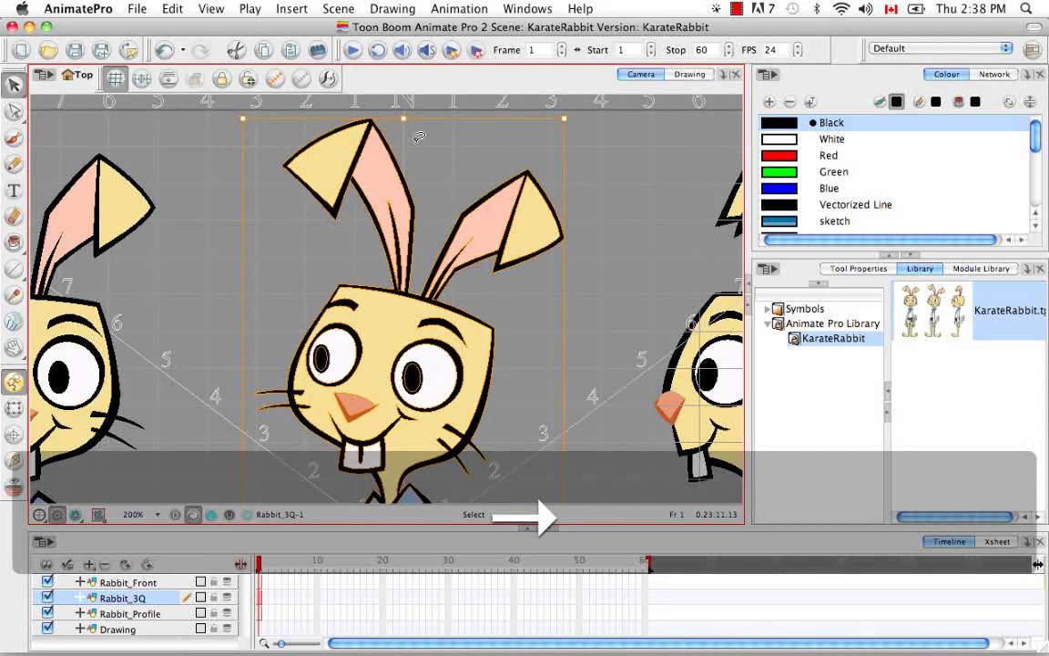
pyautogui.click(620, 183)
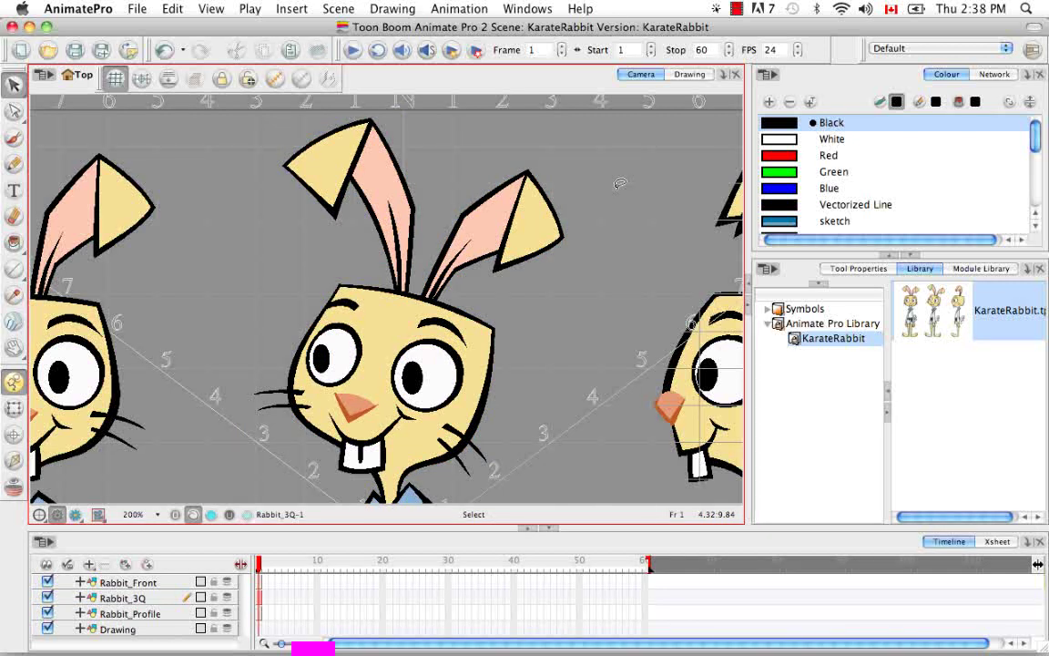
# - Zoom out and drag the front and profile rabbits onto the centred 3/4 rabbit
pyautogui.press('super+minus')
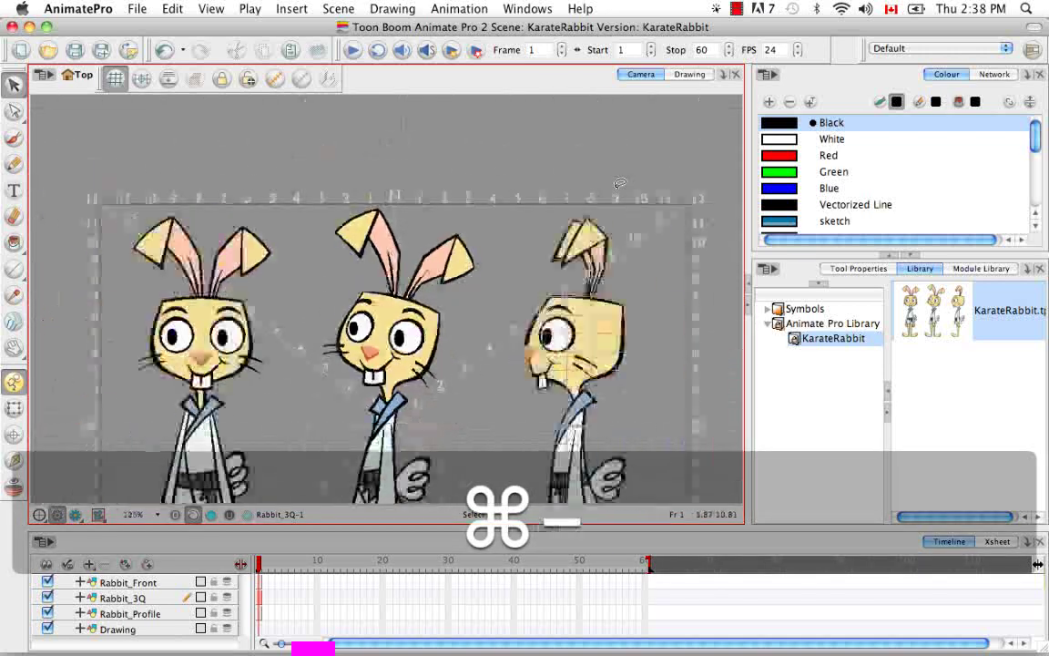
pyautogui.hotkey('shift', 'm')
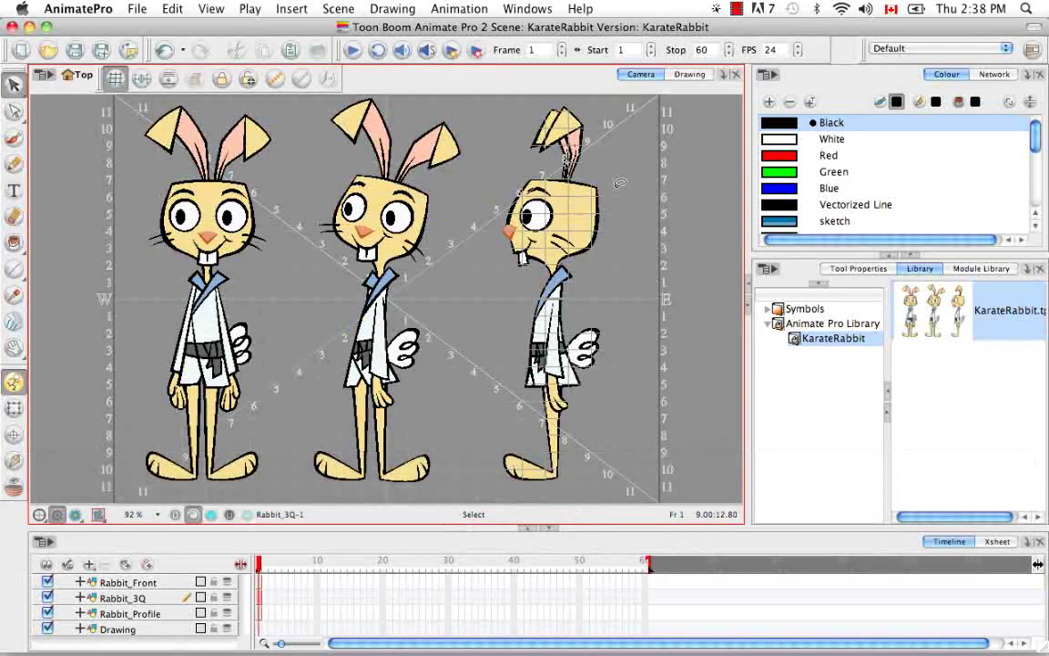
pyautogui.click(159, 584)
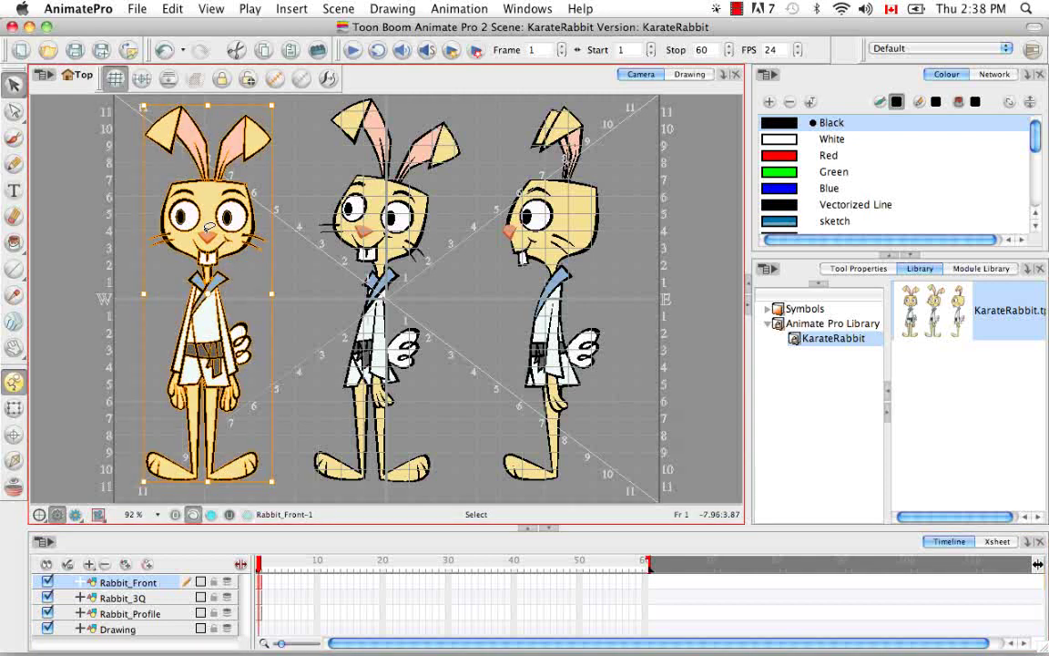
pyautogui.moveTo(202, 235); pyautogui.dragTo(363, 233)
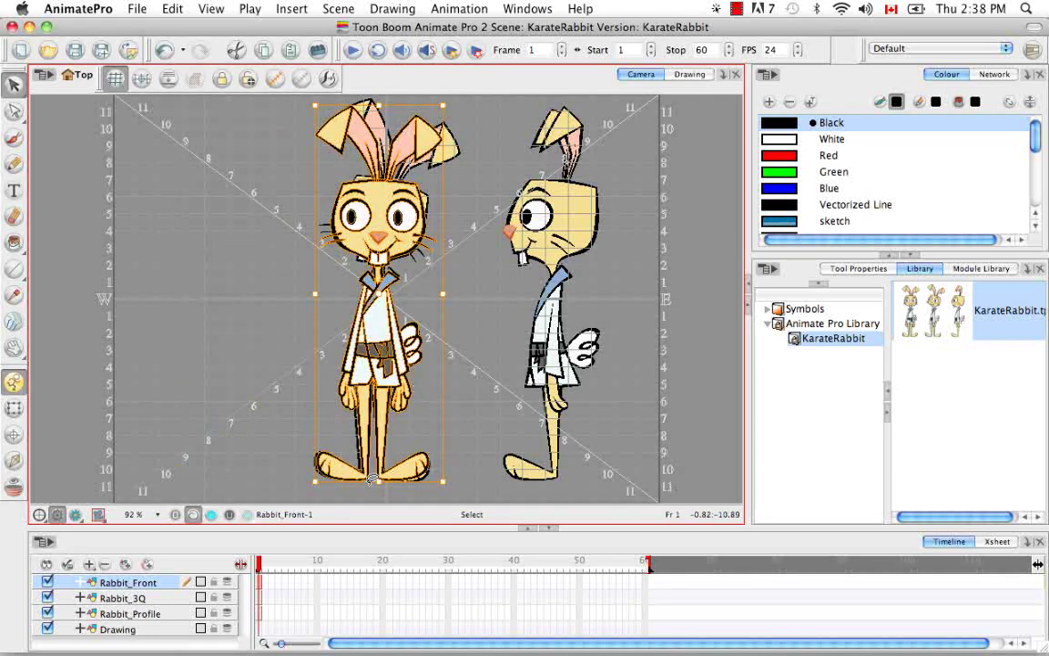
pyautogui.click(477, 247)
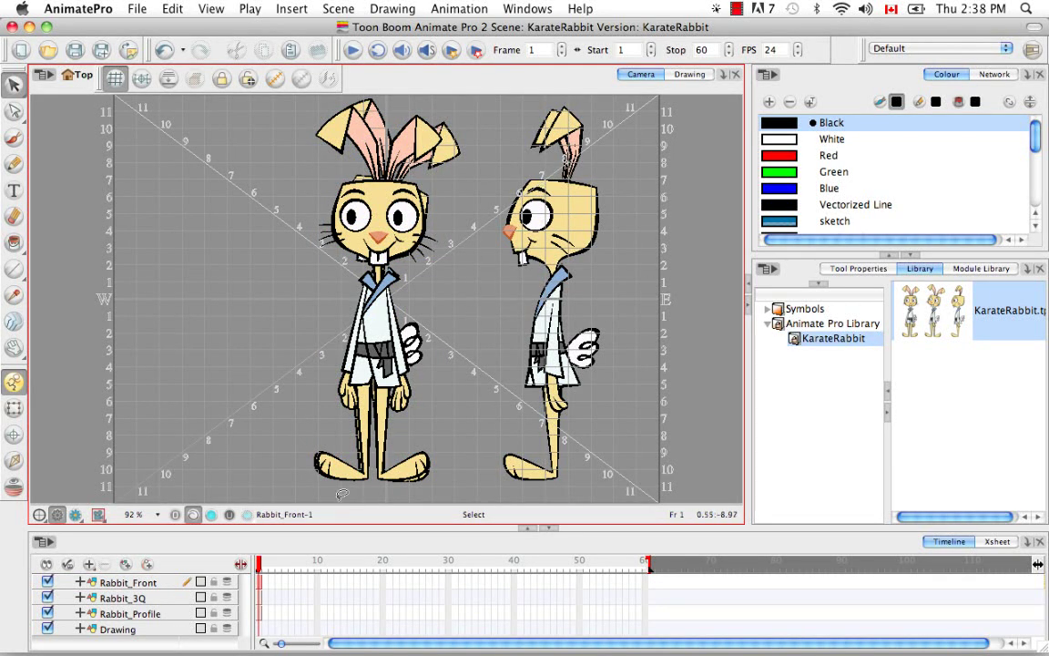
pyautogui.click(141, 613)
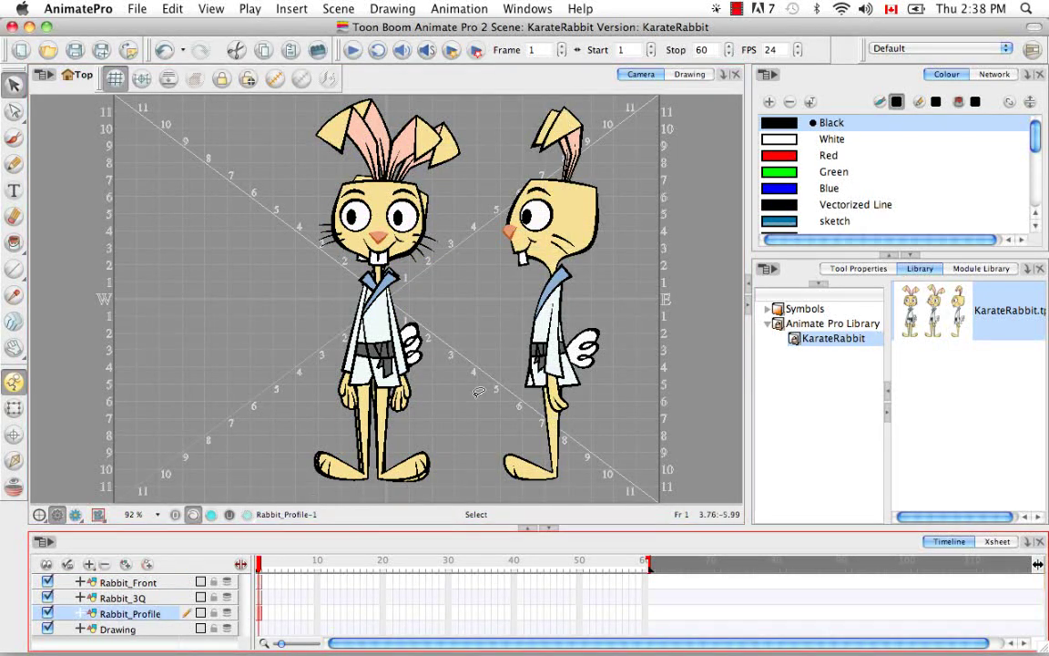
pyautogui.click(565, 327)
pyautogui.moveTo(564, 326); pyautogui.dragTo(362, 347)
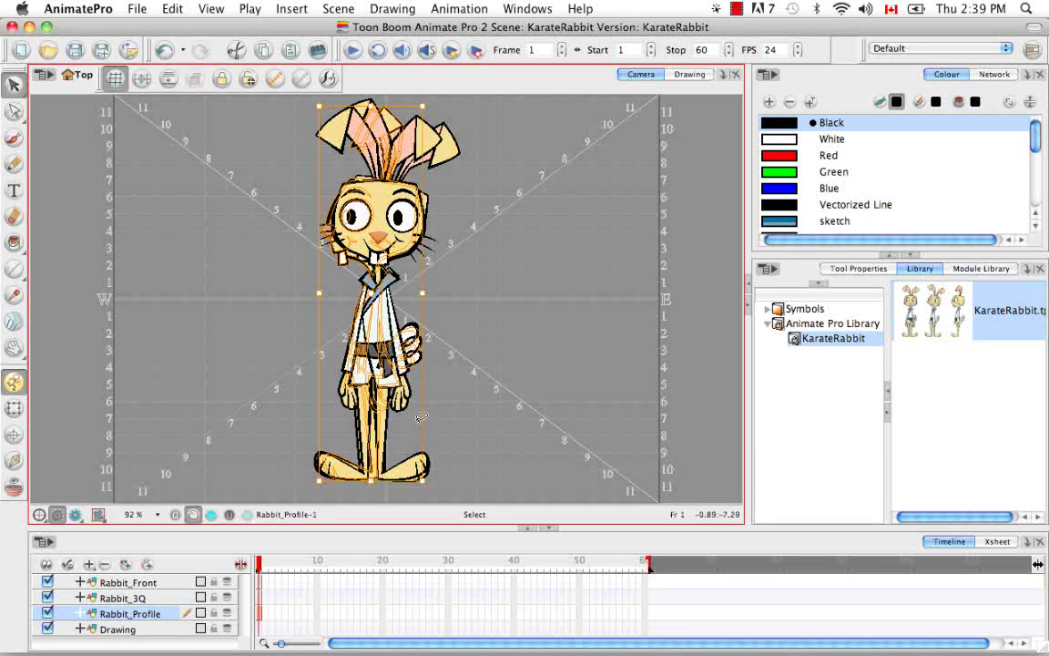
pyautogui.click(179, 319)
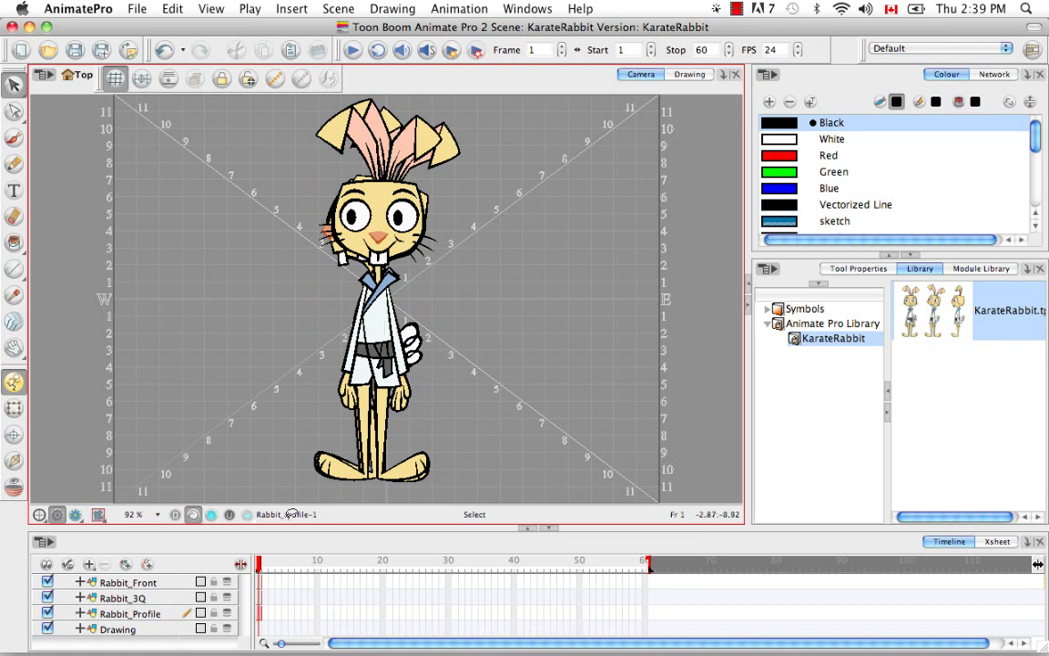
pyautogui.click(428, 375)
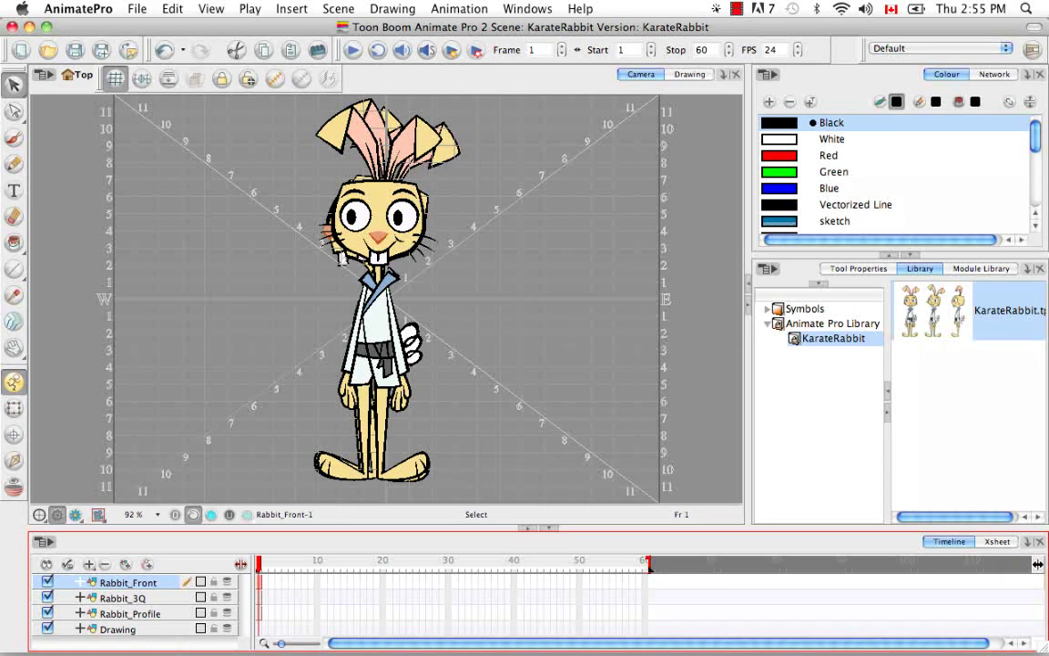
# - Open tbs_size_relation from Pack07 > Source in Preview, then minimize it and close Finder
pyautogui.moveTo(562, 628)
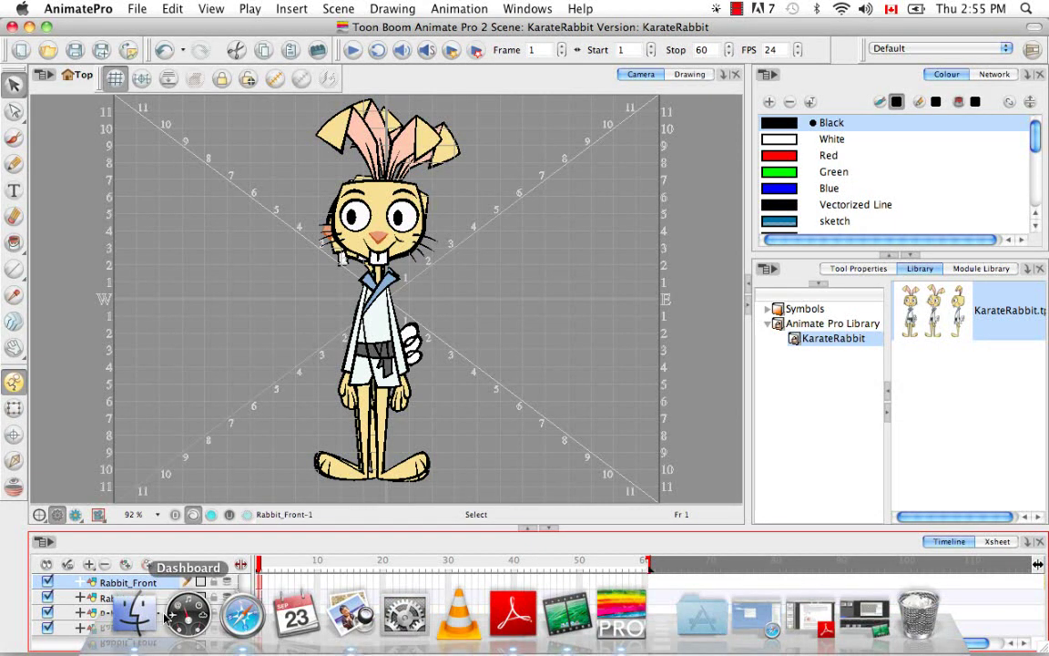
pyautogui.click(134, 612)
pyautogui.click(362, 154)
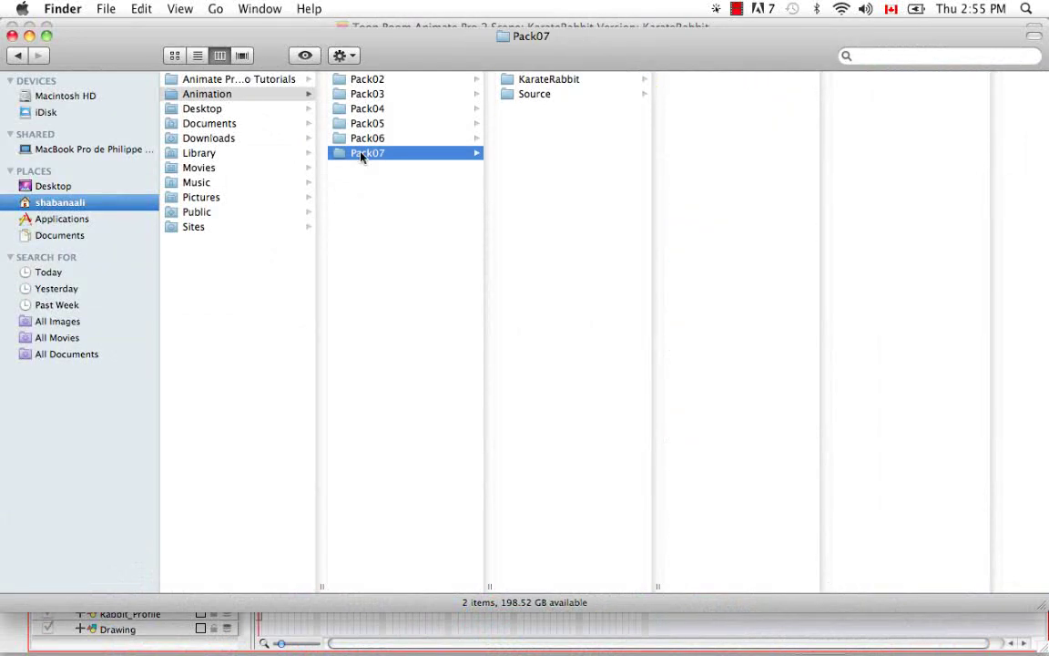
pyautogui.click(525, 94)
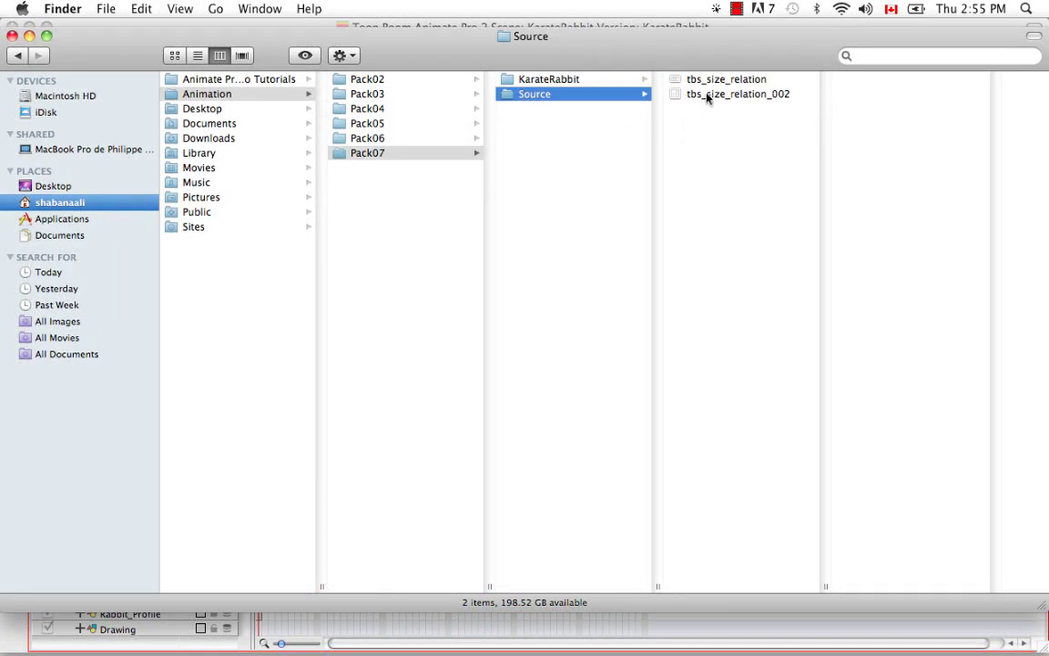
pyautogui.doubleClick(714, 80)
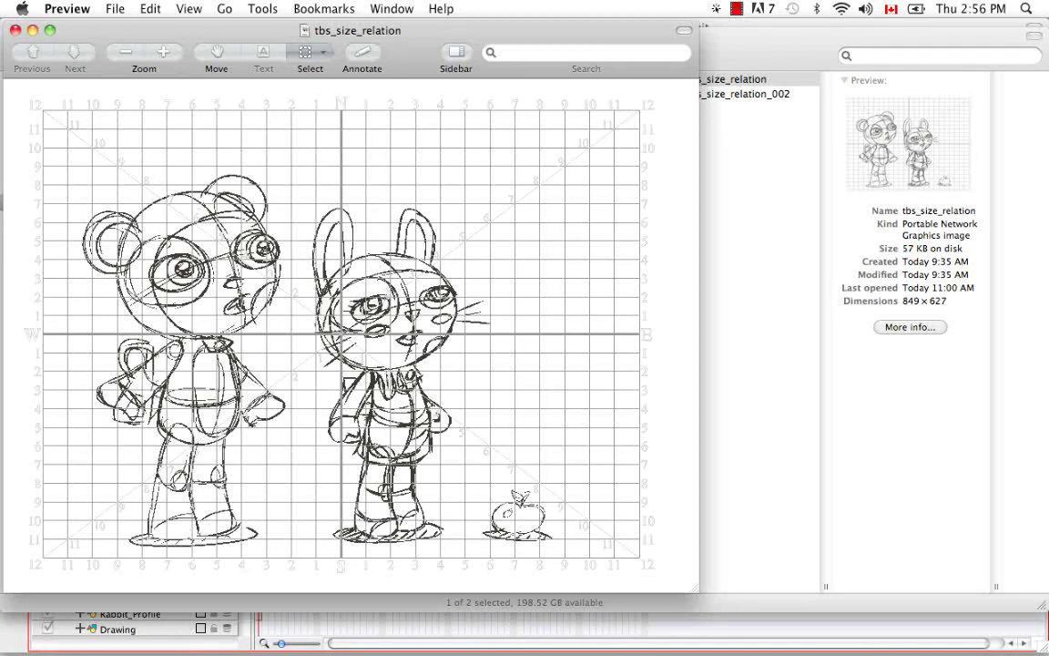
pyautogui.click(19, 30)
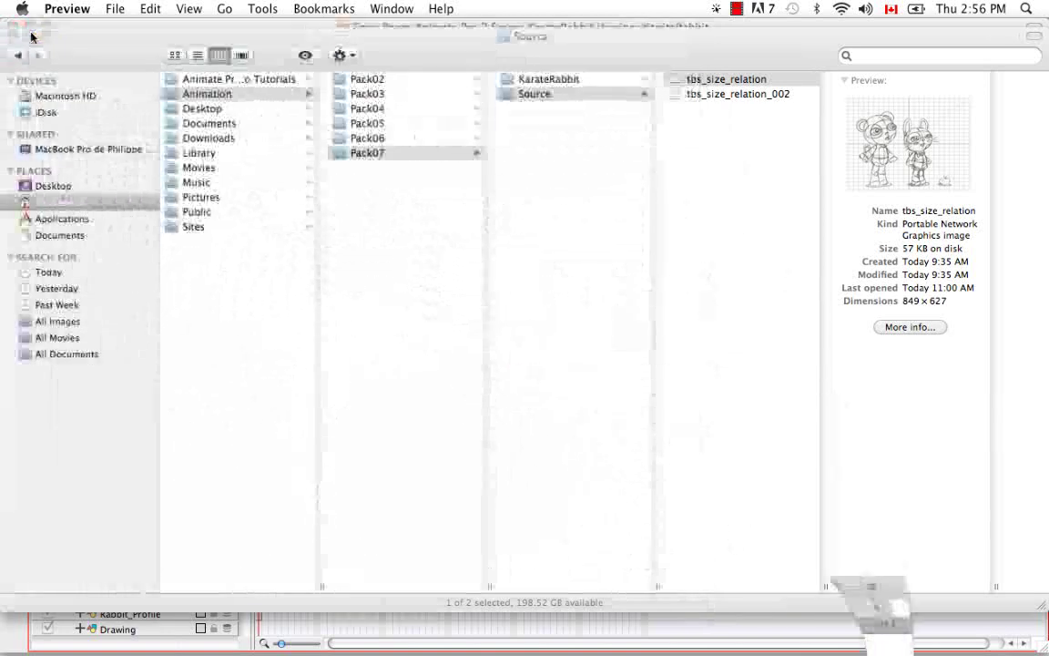
pyautogui.click(14, 34)
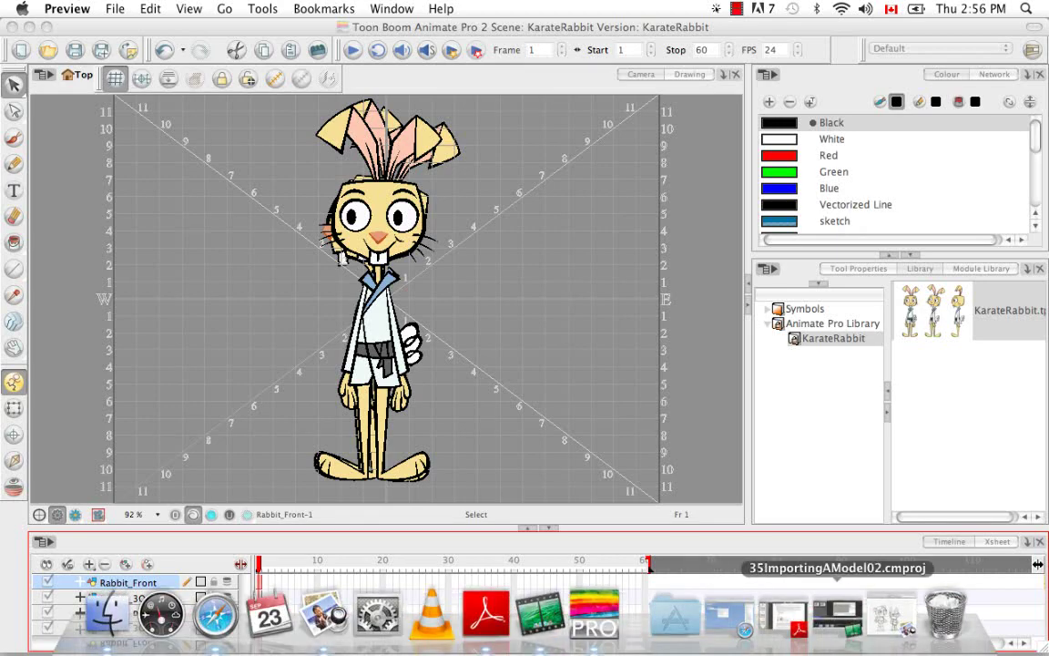
# - Bring back the tbs_size_relation bear-and-rabbit sketch sheet, review it, then close it
pyautogui.click(901, 619)
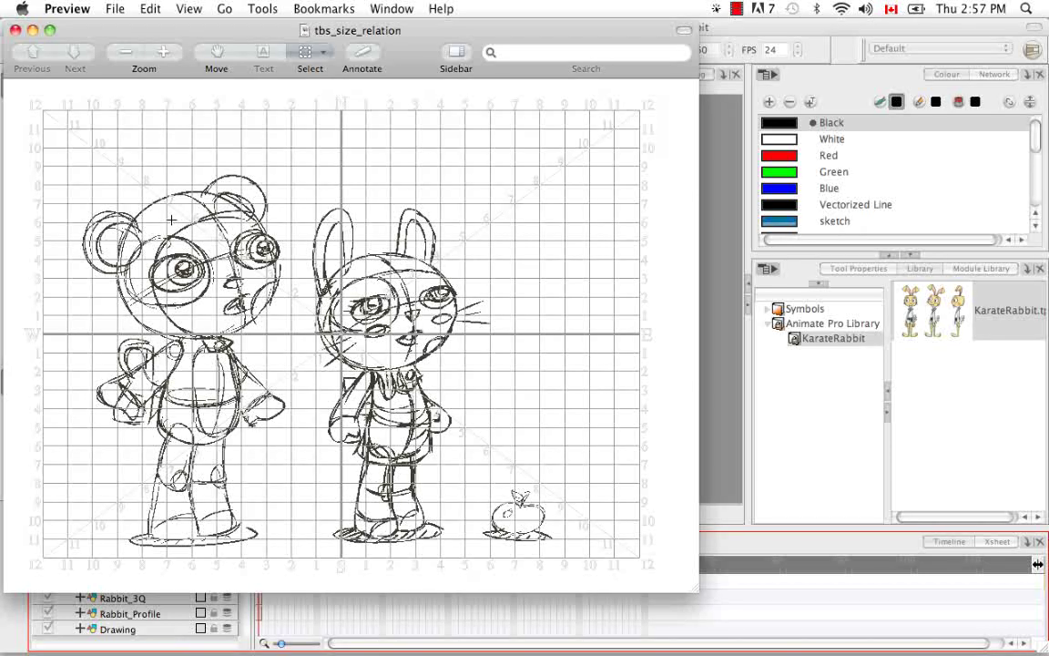
pyautogui.click(15, 30)
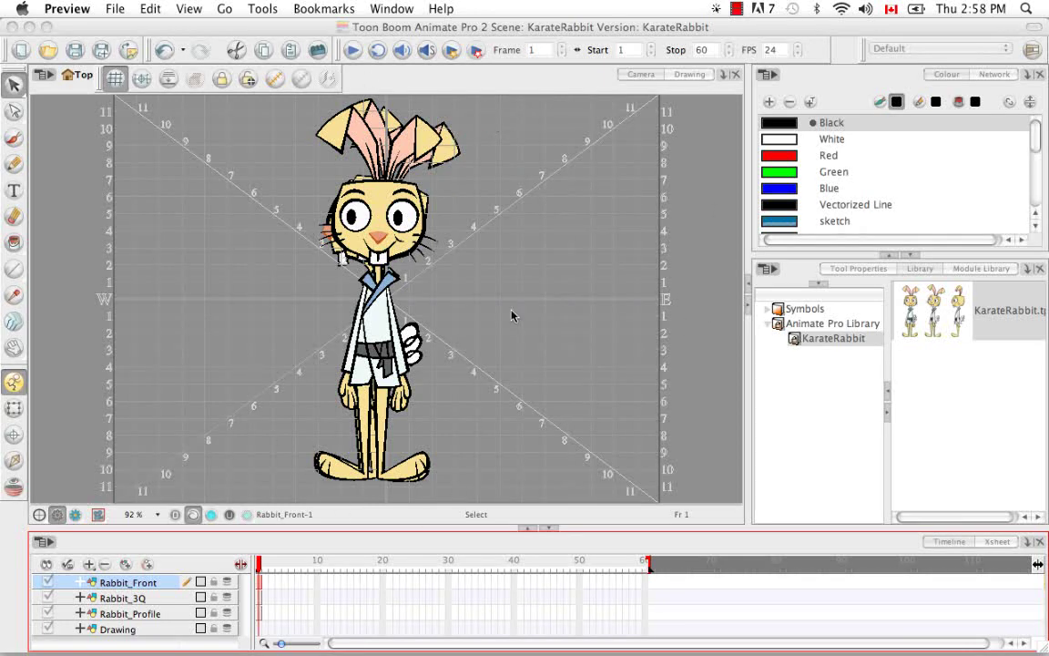
# - Open tbs_size_relation_002 from Animation > Pack07 > Source in a new Finder window
pyautogui.moveTo(672, 642)
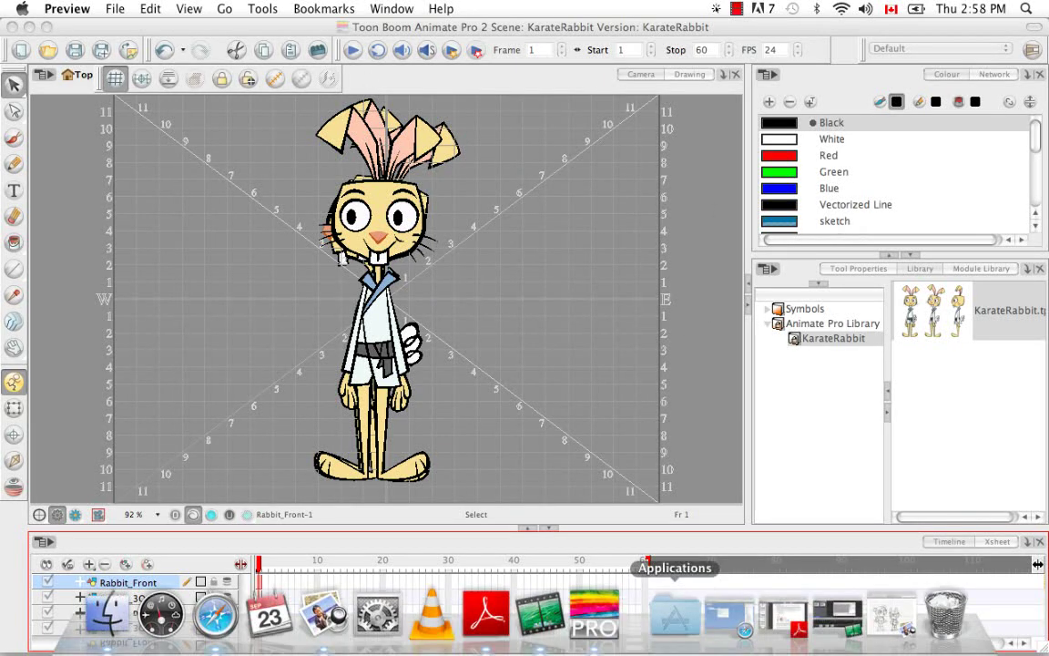
pyautogui.click(106, 612)
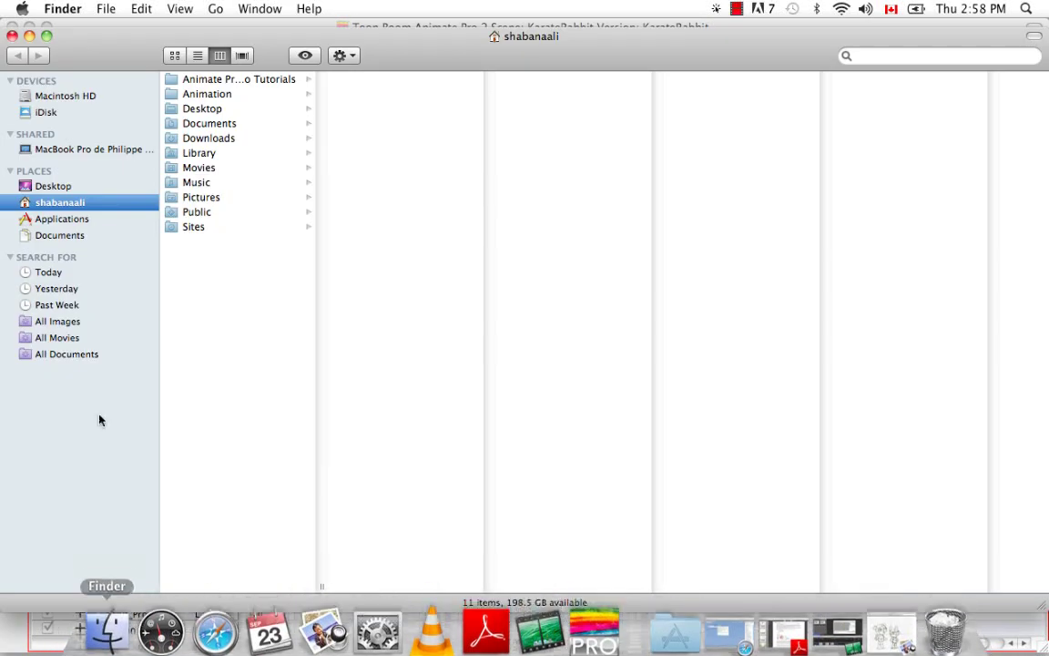
pyautogui.click(202, 94)
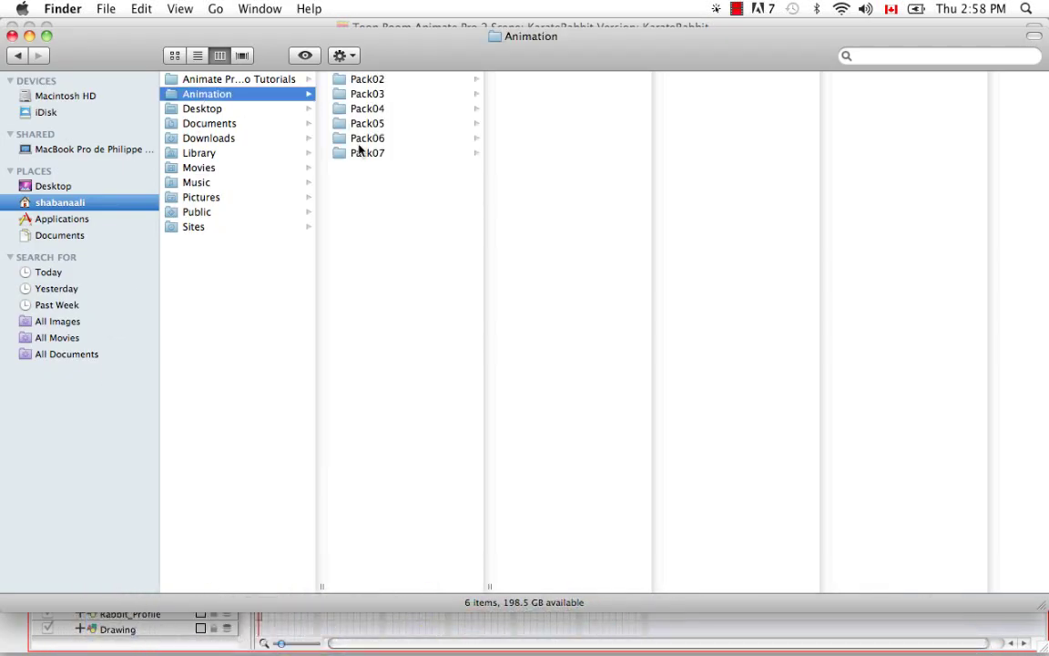
pyautogui.click(362, 152)
pyautogui.click(544, 96)
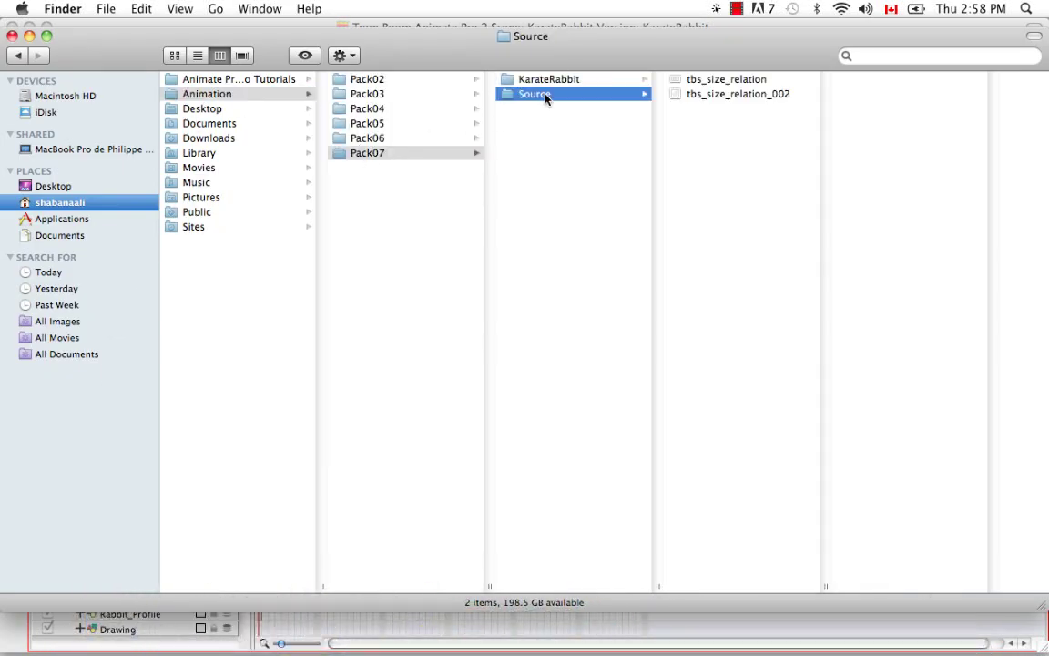
pyautogui.doubleClick(723, 96)
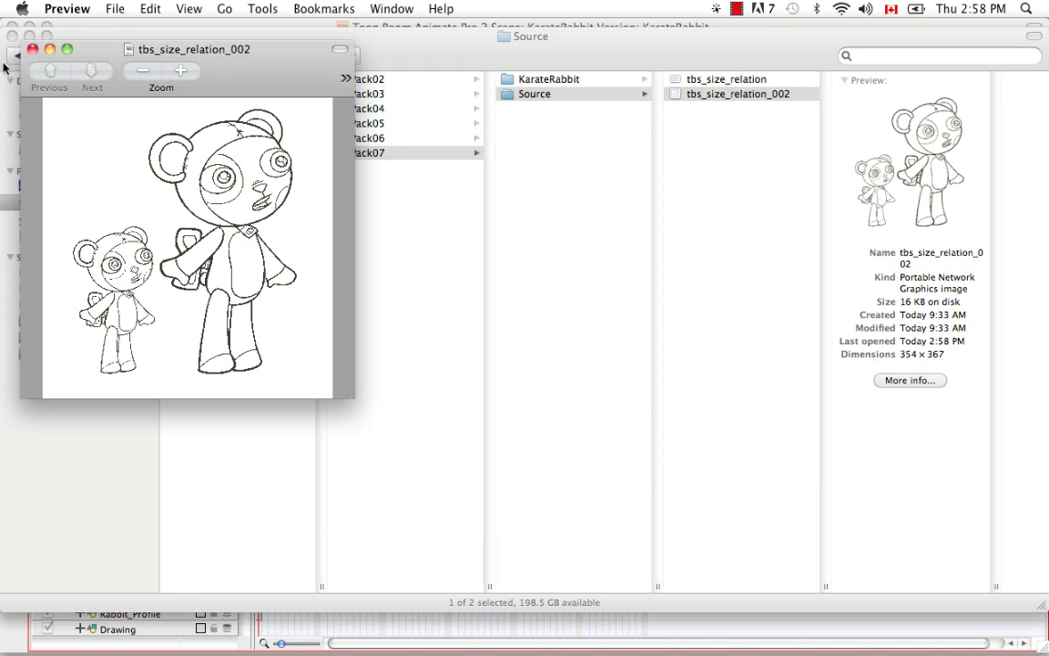
# - Close the tbs_size_relation_002 bear sketch and the Finder window
pyautogui.click(32, 49)
pyautogui.click(12, 36)
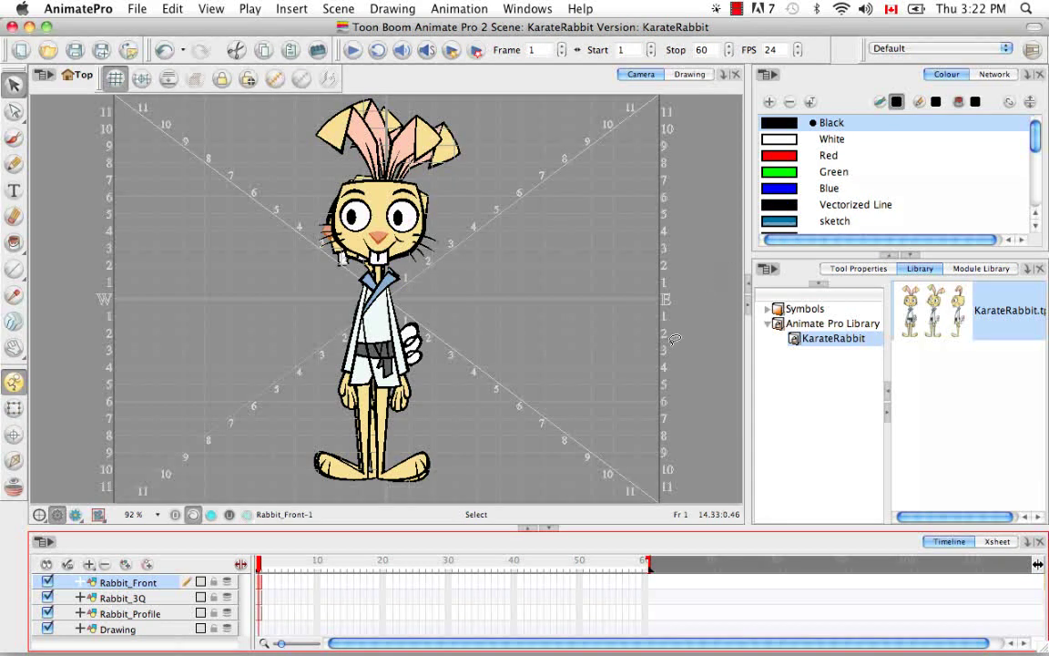
# - Select the Brush tool and show its Tool Properties with the Rabbit Brush preset (sizes 5 and 15)
pyautogui.click(12, 136)
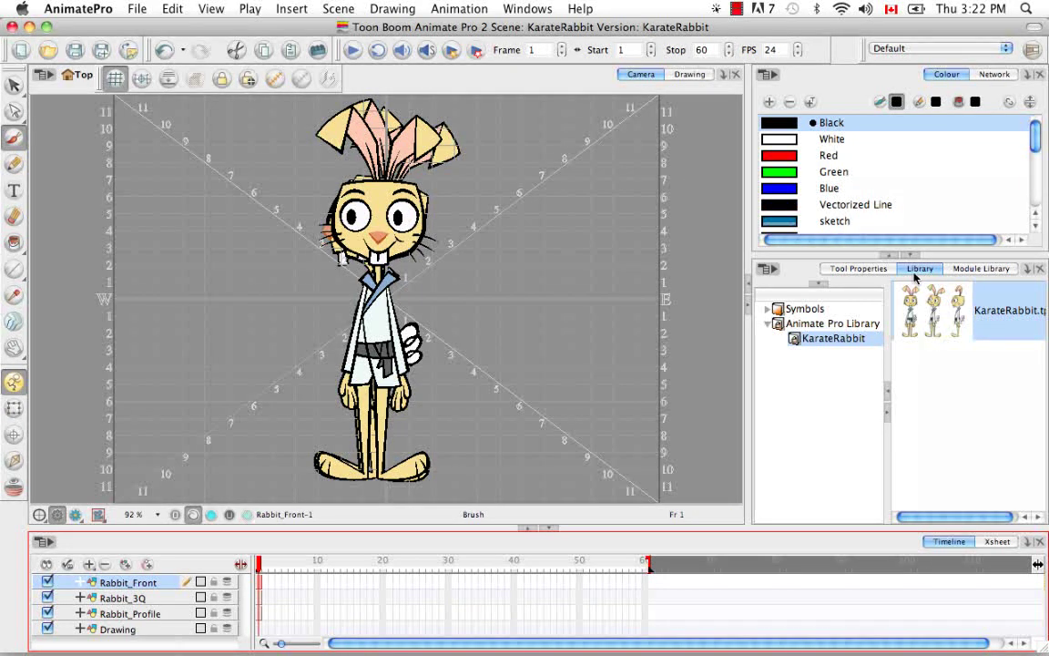
pyautogui.click(858, 267)
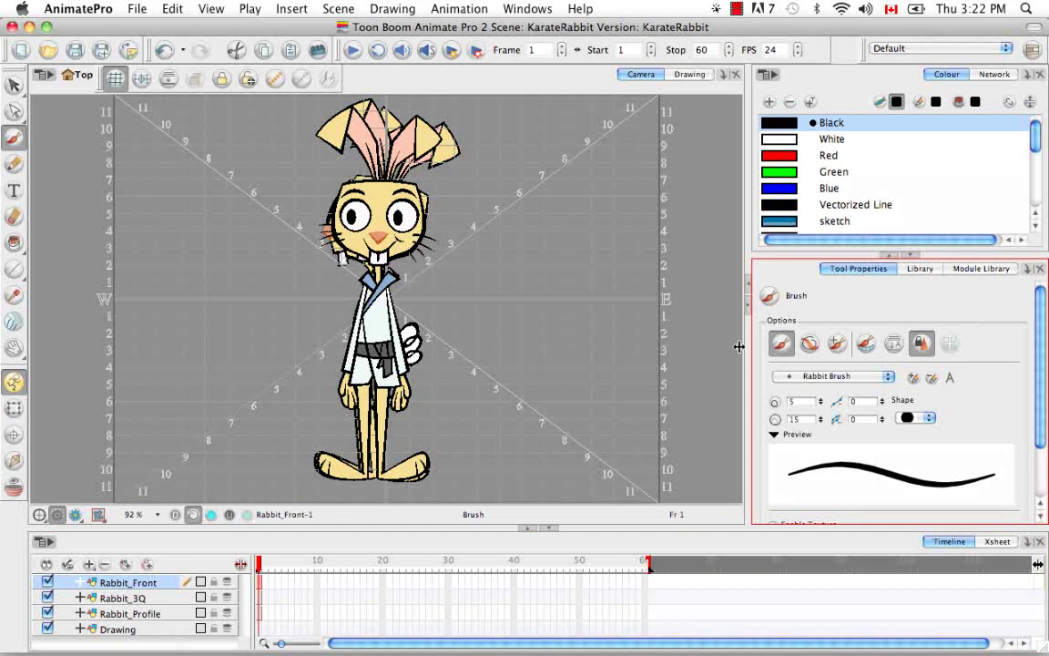